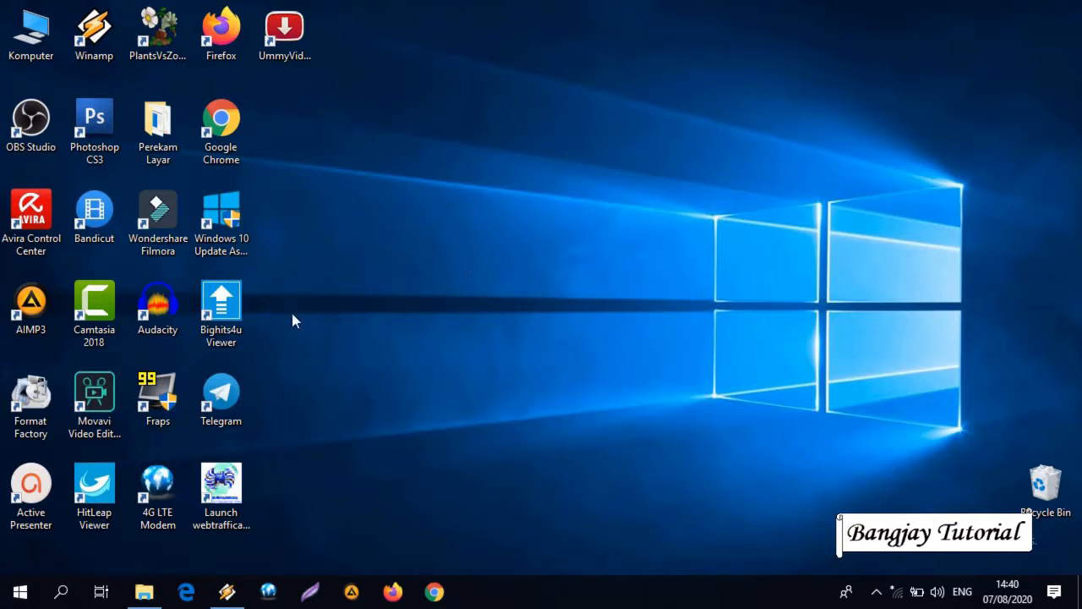
Launch Camtasia 2018 with a new project and open its screen recorder
{"action": "double_click", "coordinate": [84, 303]}
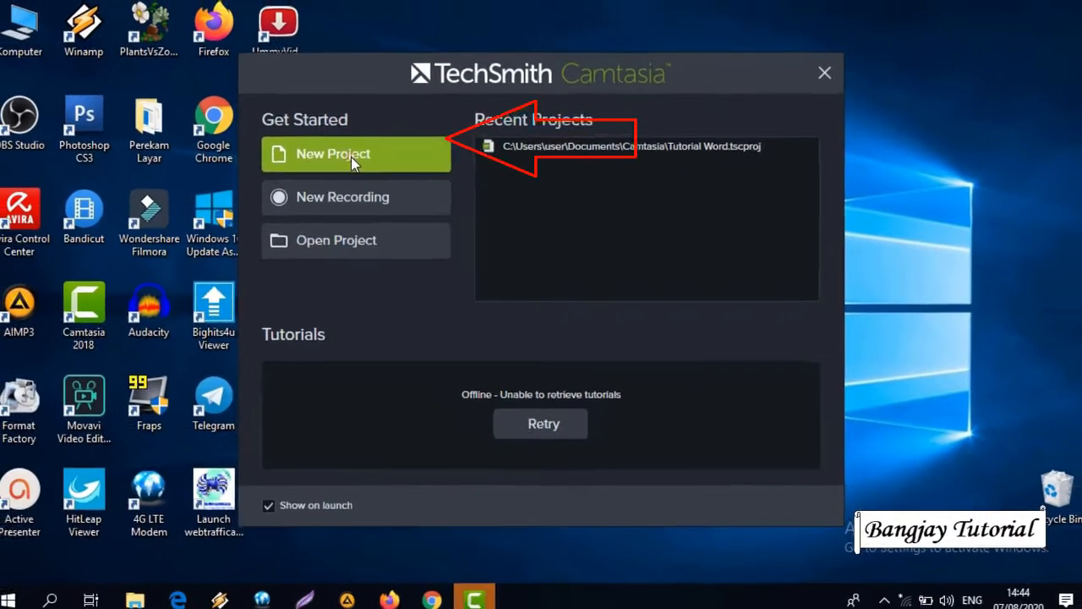
{"action": "left_click", "coordinate": [334, 146]}
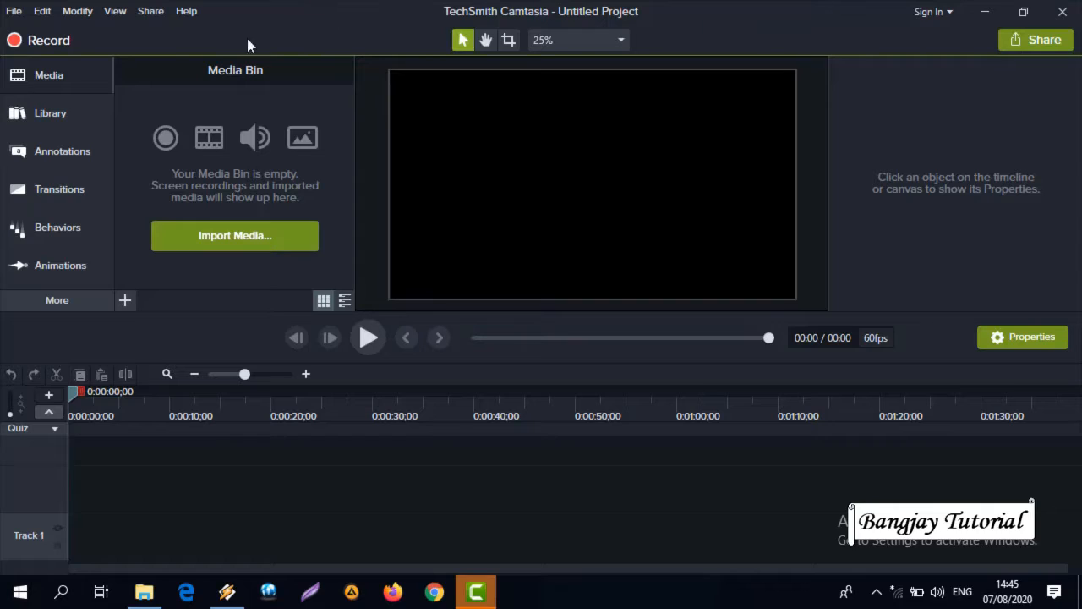
{"action": "left_click", "coordinate": [47, 40]}
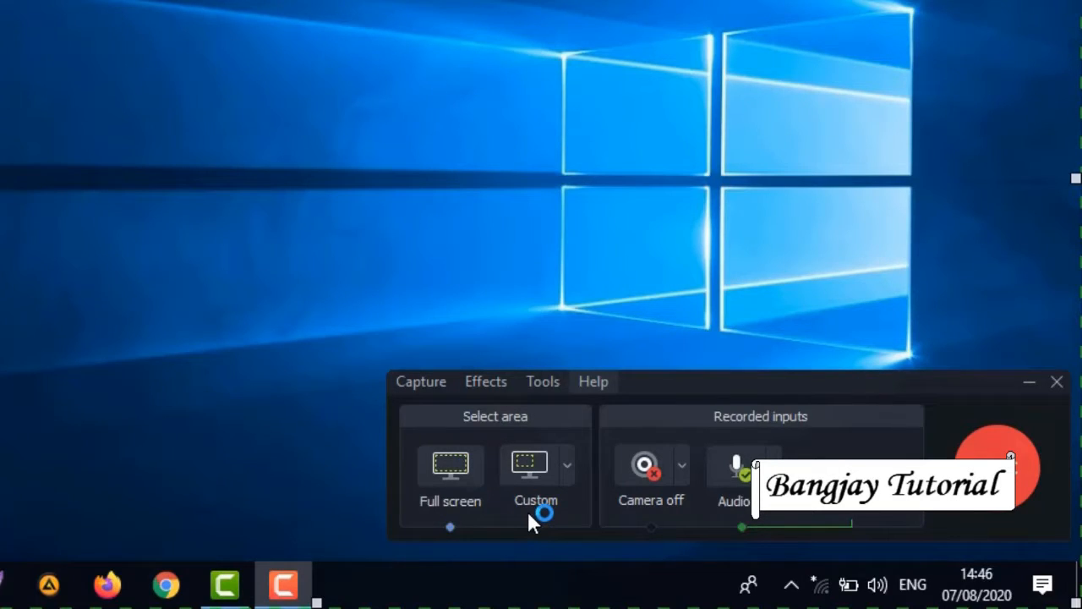
Set the custom recording area to the recent 1280x720 size
{"action": "left_click", "coordinate": [572, 470]}
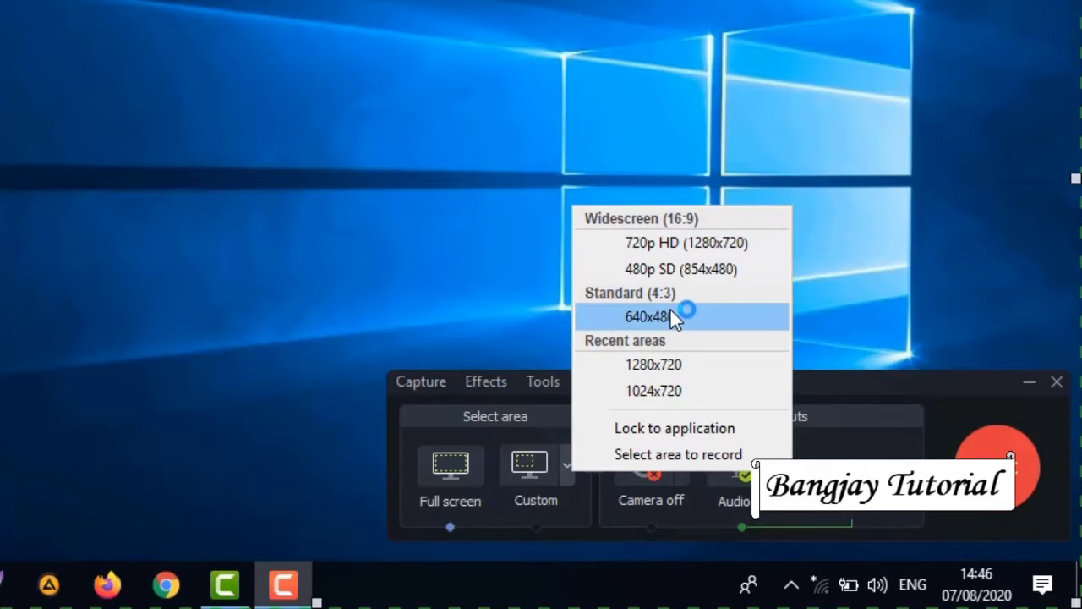
{"action": "left_click", "coordinate": [708, 369]}
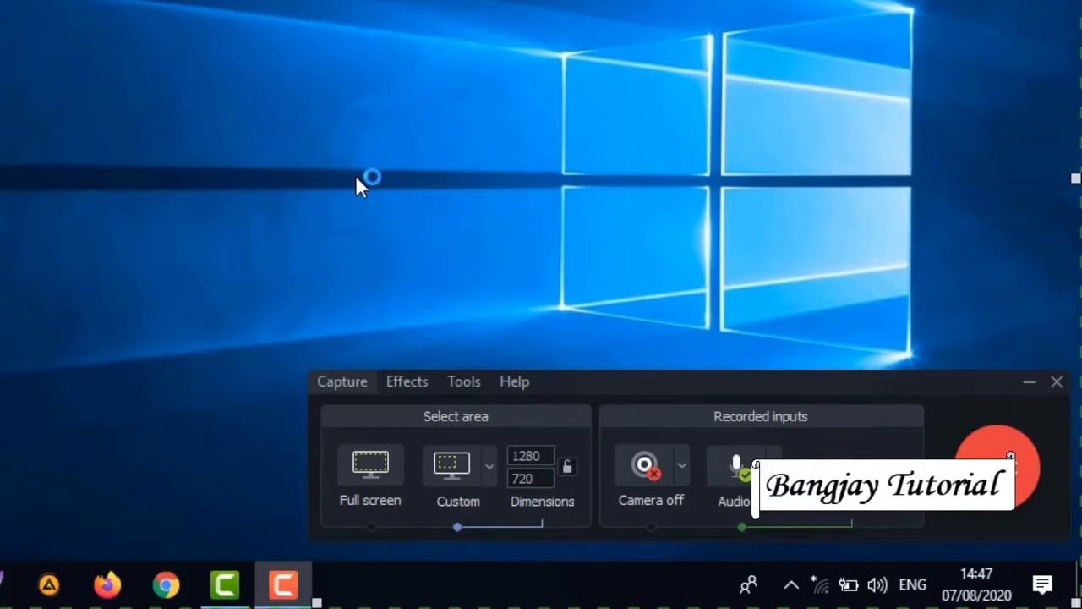
Select a freehand recording region of about 585x445 around the middle of the desktop
{"action": "left_click", "coordinate": [340, 388]}
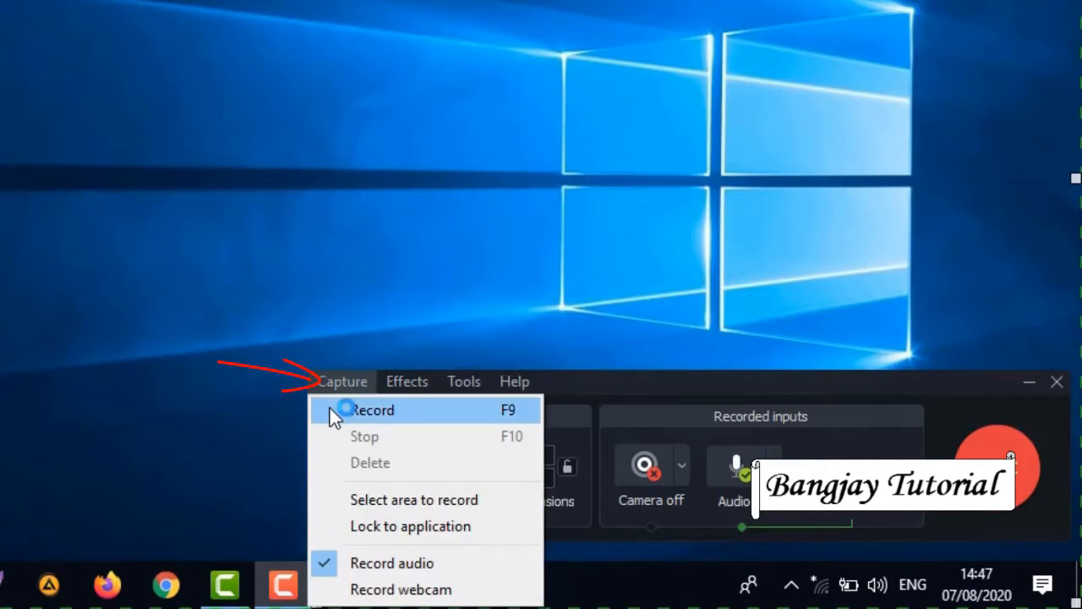
{"action": "left_click", "coordinate": [369, 499]}
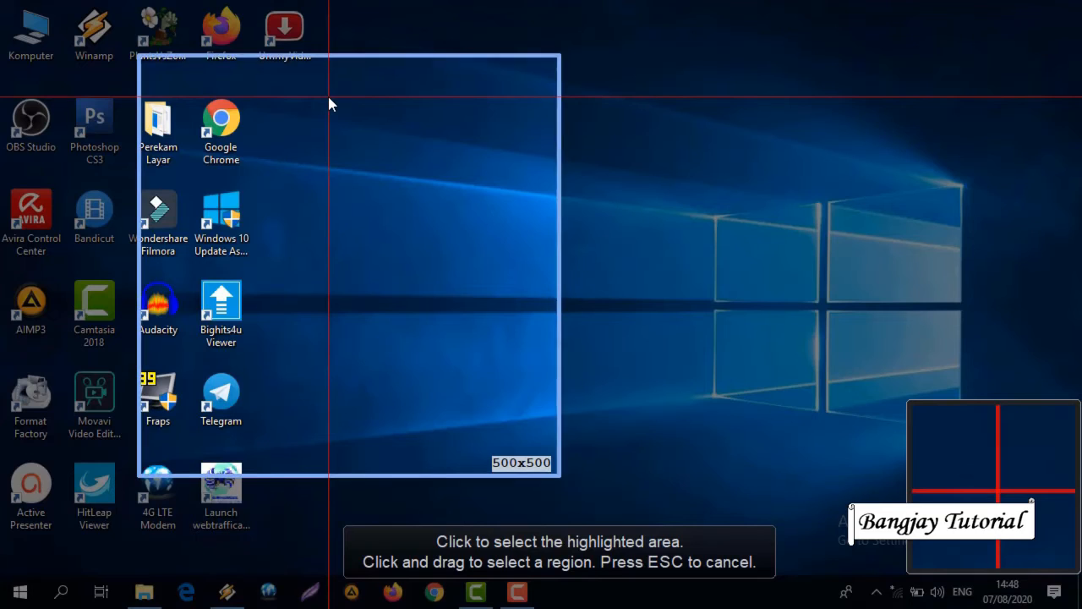
{"action": "left_click_drag", "start_coordinate": [330, 98], "coordinate": [823, 475]}
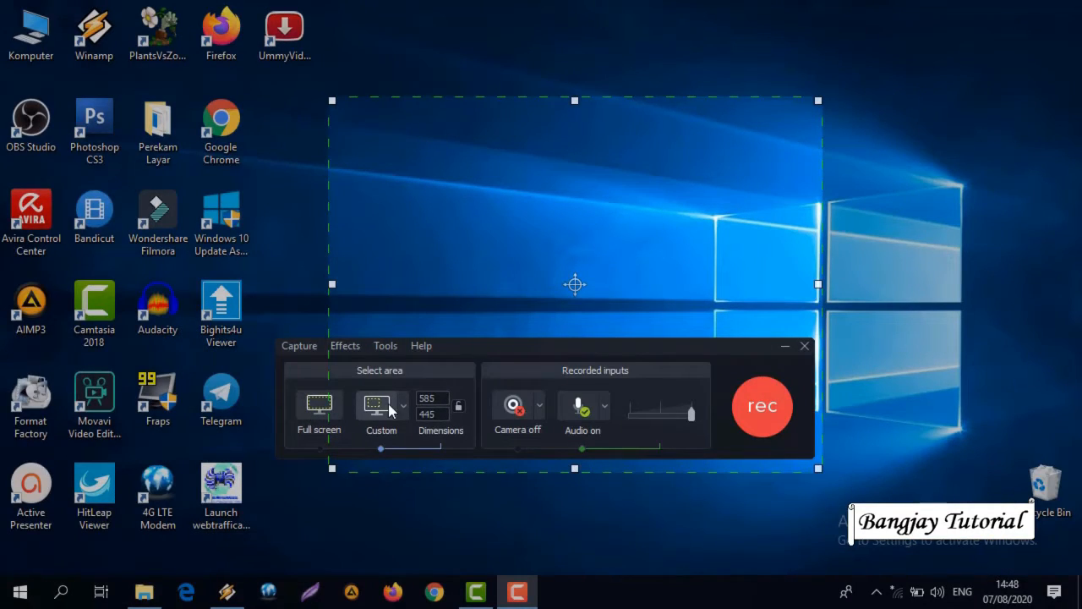
Replace the freehand region with the recent 1280x720 recording area
{"action": "left_click", "coordinate": [401, 404]}
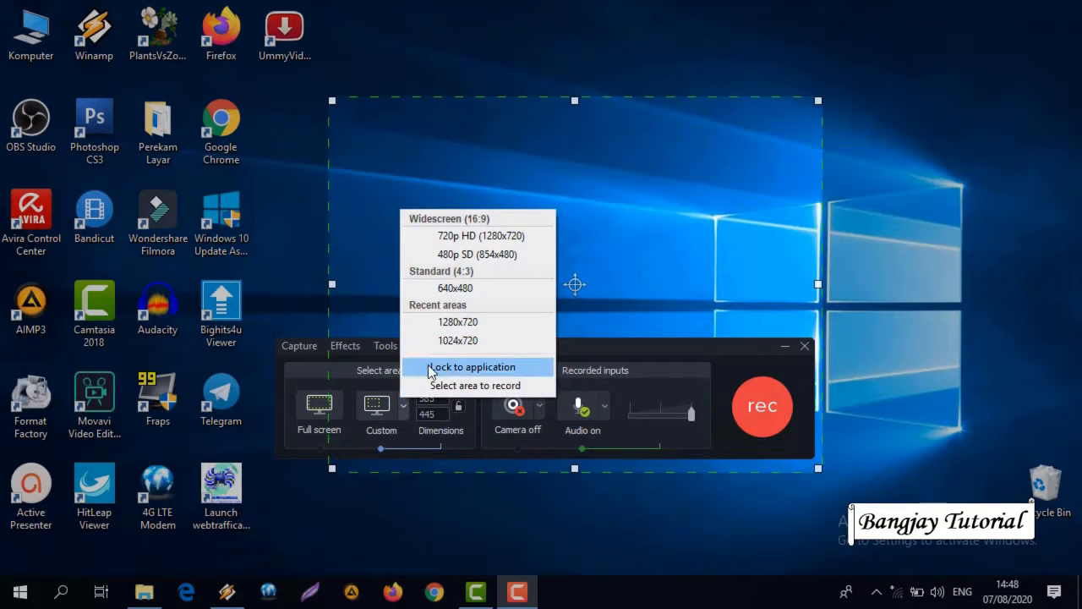
{"action": "left_click", "coordinate": [466, 321]}
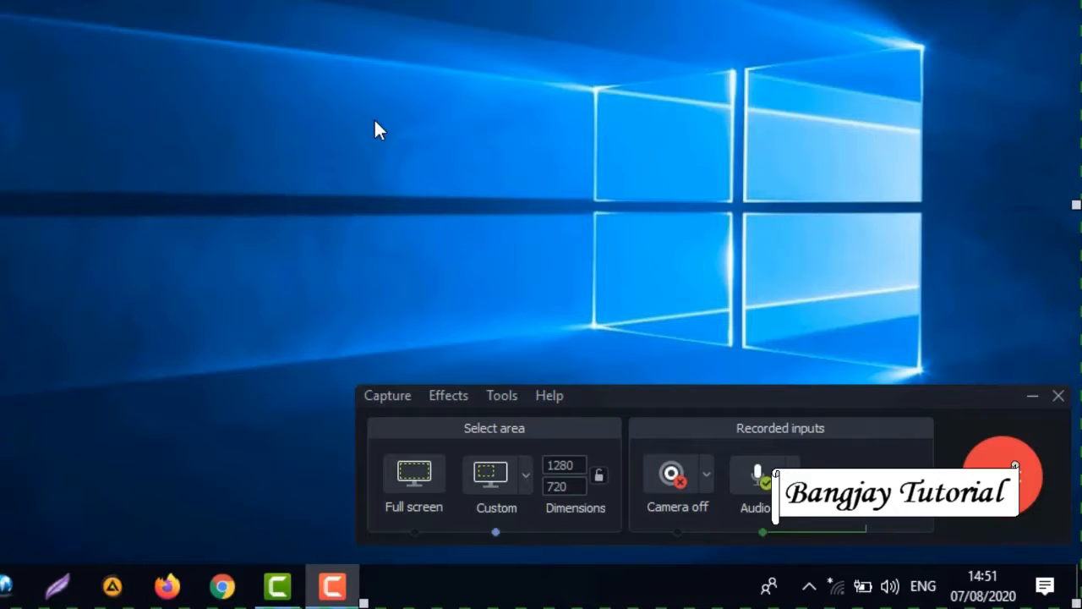
Launch Bandicut, lock the recording area to its window, and shift that window slightly to test the lock
{"action": "left_click", "coordinate": [384, 395]}
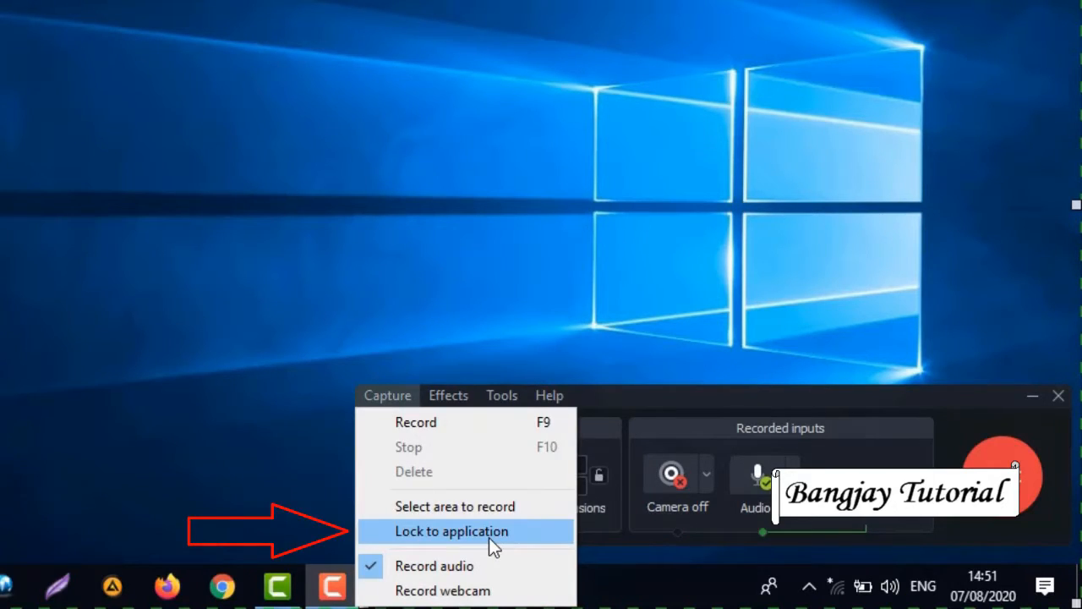
{"action": "left_click", "coordinate": [315, 179]}
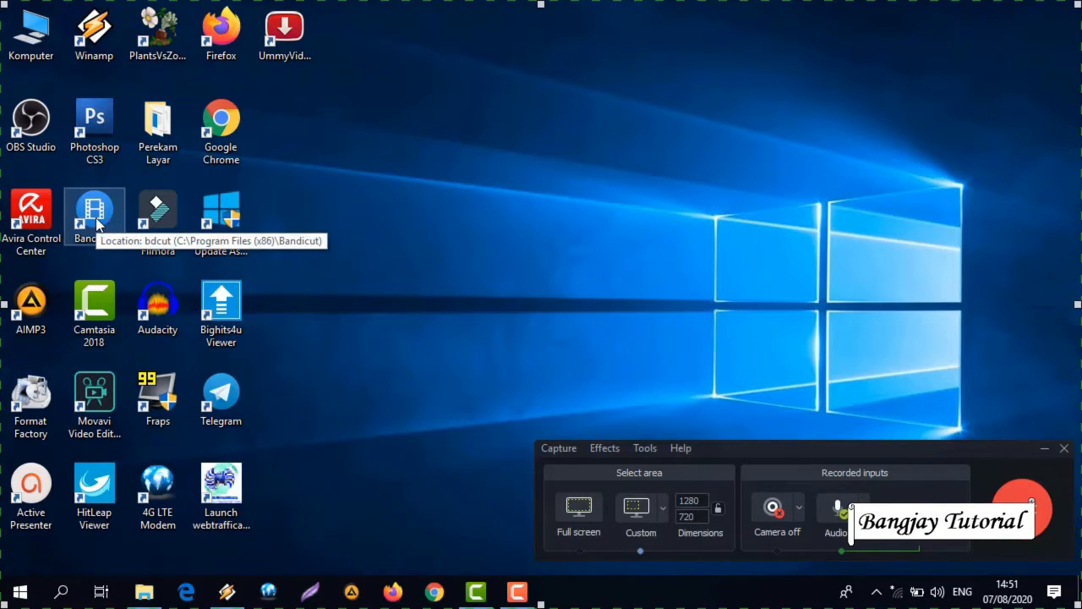
{"action": "double_click", "coordinate": [96, 218]}
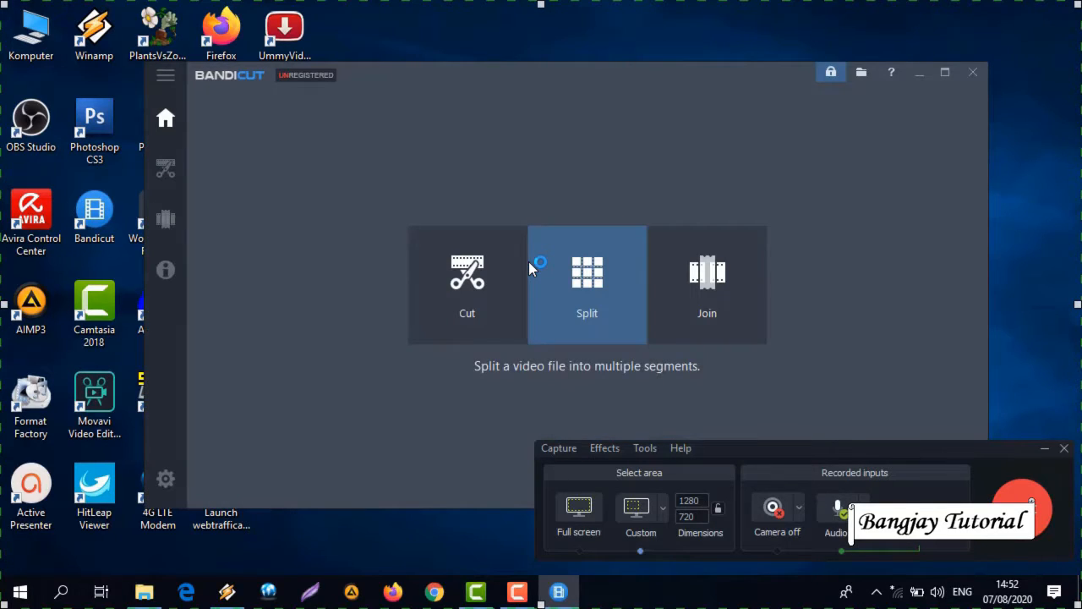
{"action": "left_click", "coordinate": [569, 450]}
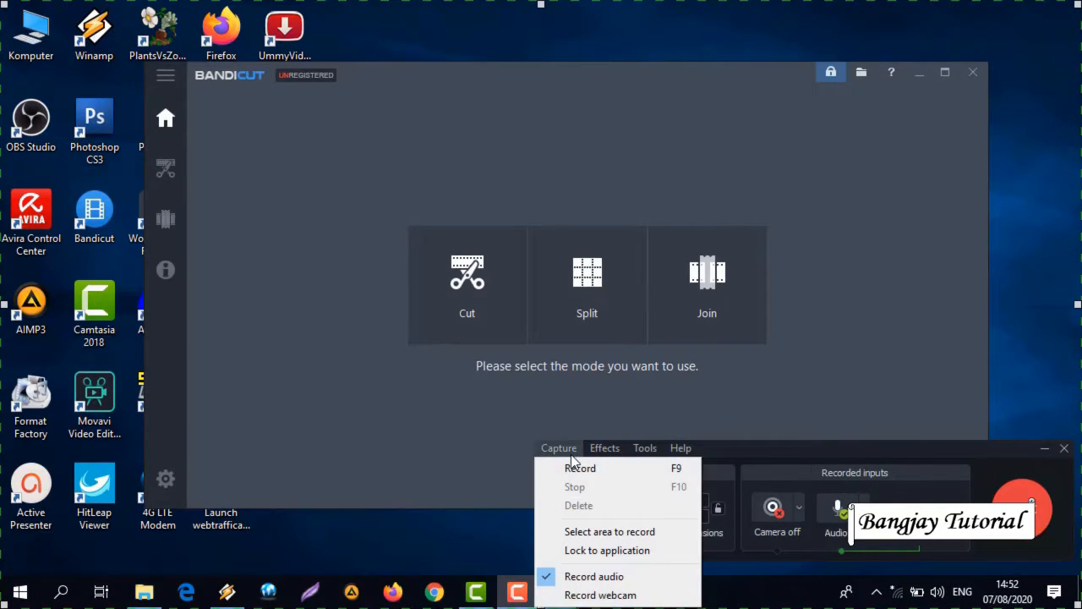
{"action": "left_click", "coordinate": [596, 551]}
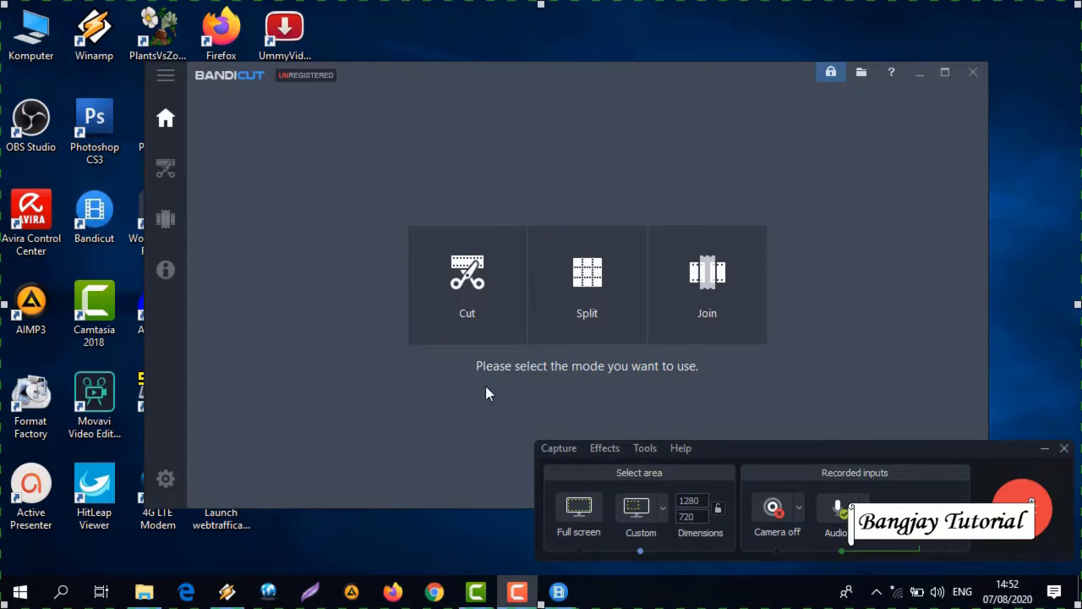
{"action": "left_click", "coordinate": [456, 104]}
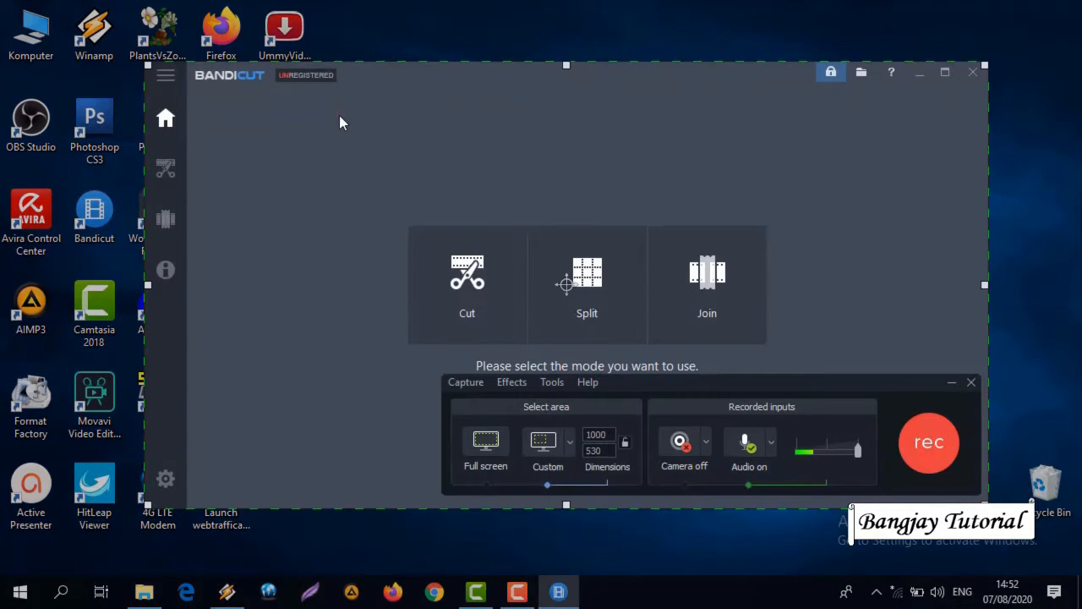
{"action": "mouse_move", "coordinate": [341, 121]}
{"action": "left_mouse_down"}
{"action": "mouse_move", "coordinate": [403, 120]}
{"action": "mouse_move", "coordinate": [353, 127]}
{"action": "left_mouse_up"}
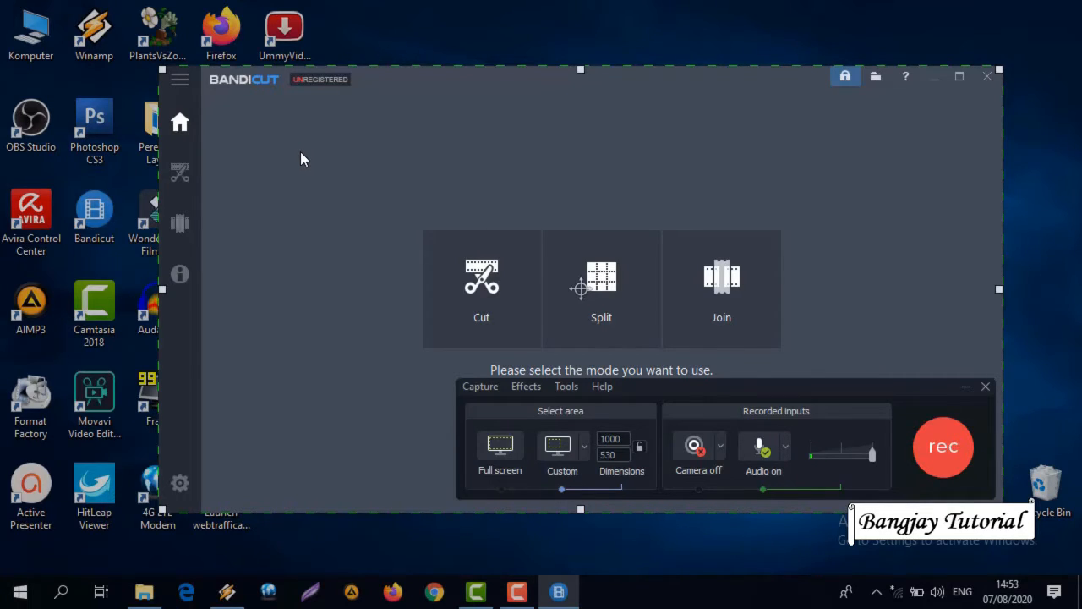
Replace the application lock with the recent 1280x720 recording area and close Bandicut
{"action": "left_click", "coordinate": [584, 445]}
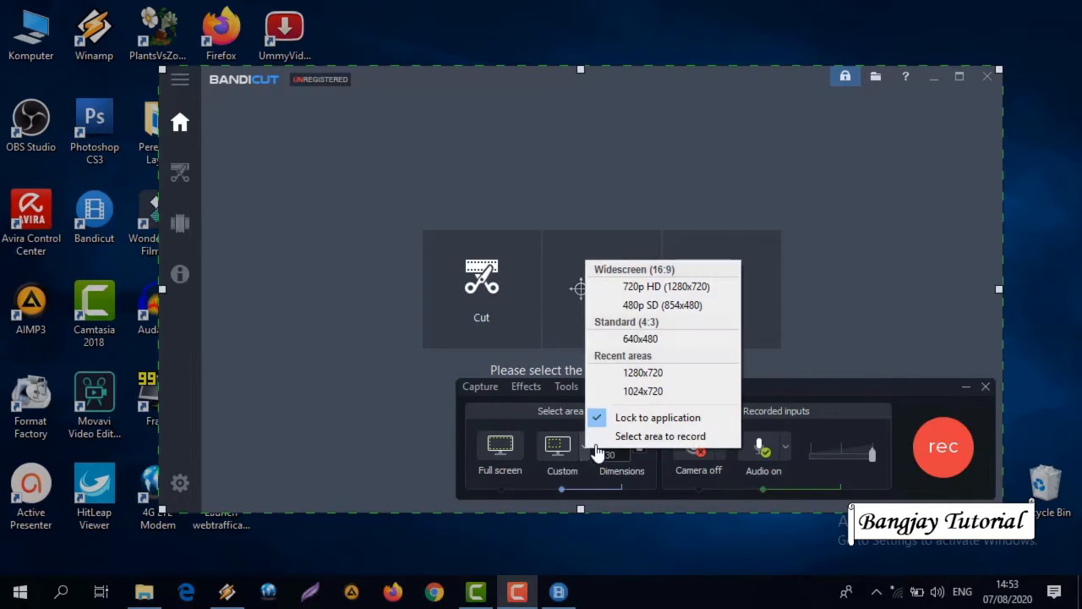
{"action": "left_click", "coordinate": [624, 418]}
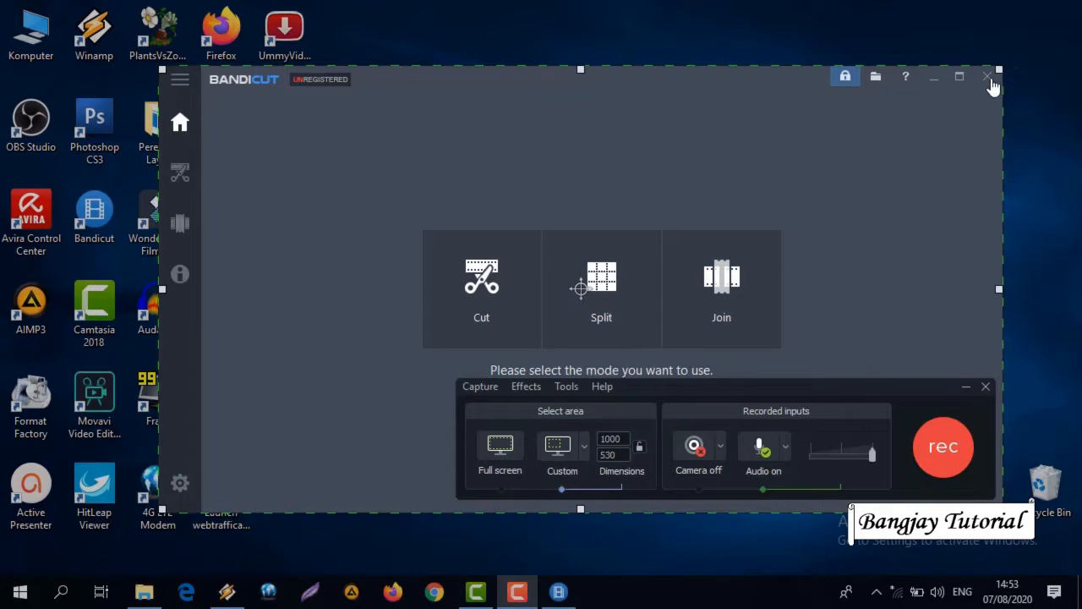
{"action": "left_click", "coordinate": [585, 446]}
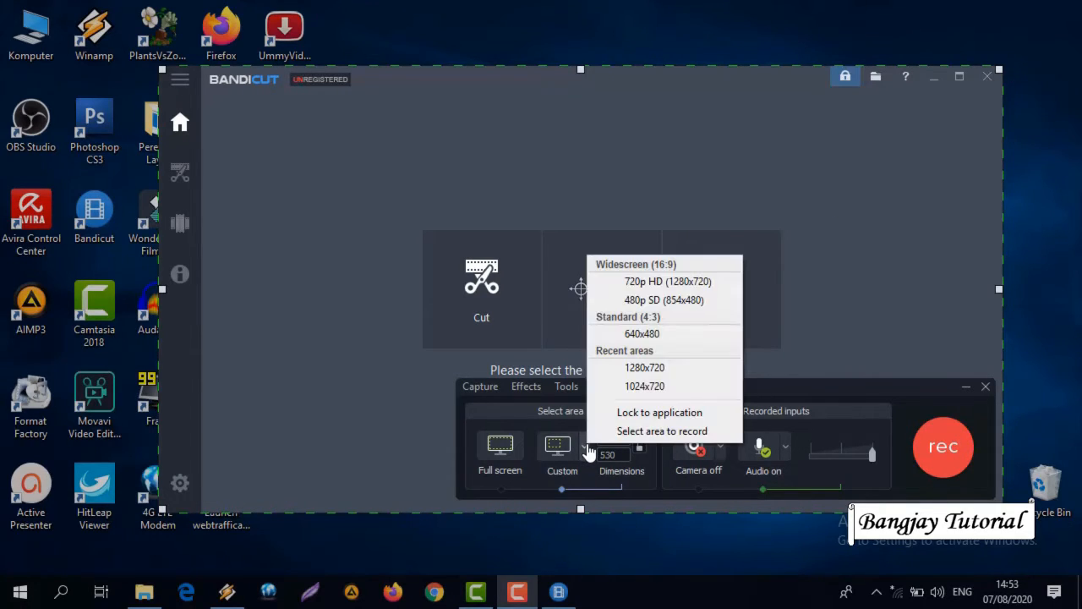
{"action": "left_click", "coordinate": [640, 367]}
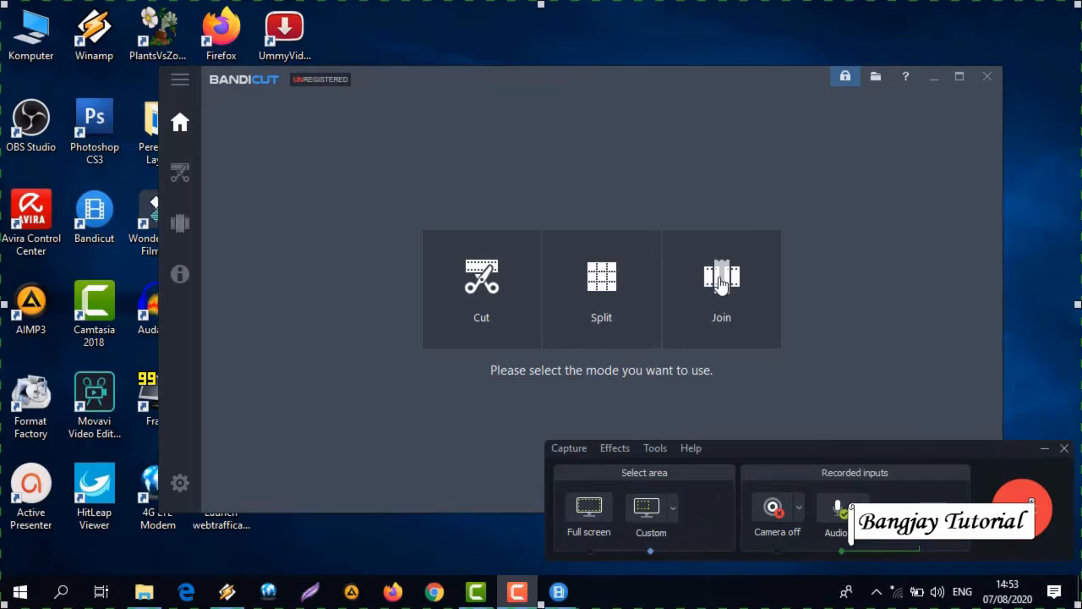
{"action": "left_click", "coordinate": [989, 80]}
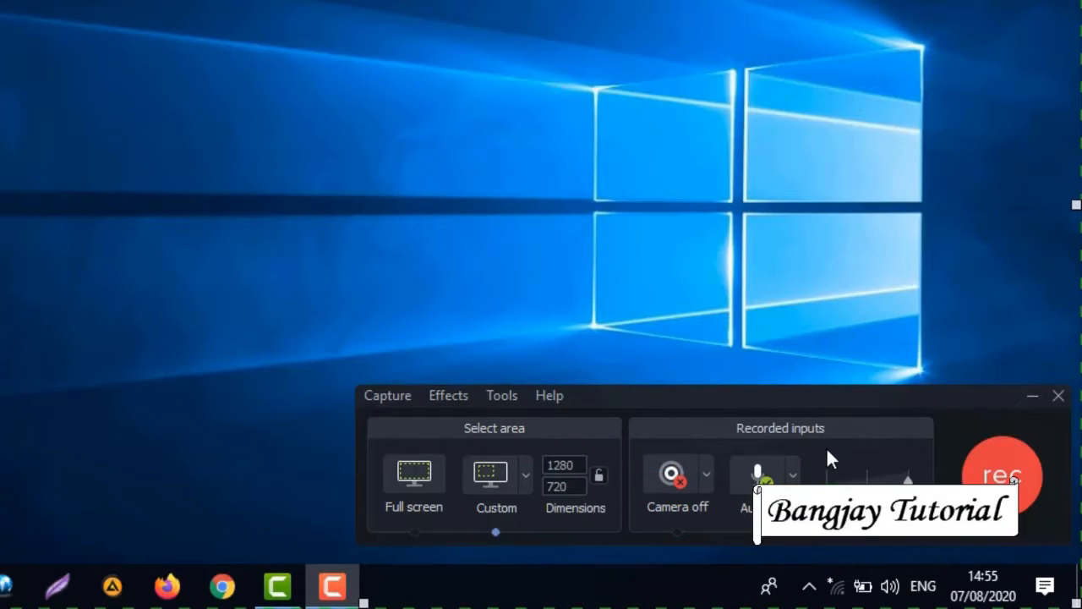
Choose Microphone (Realtek High Definition Audio) as the recorded audio input and review the system audio option
{"action": "left_click_drag", "start_coordinate": [728, 390], "coordinate": [705, 301]}
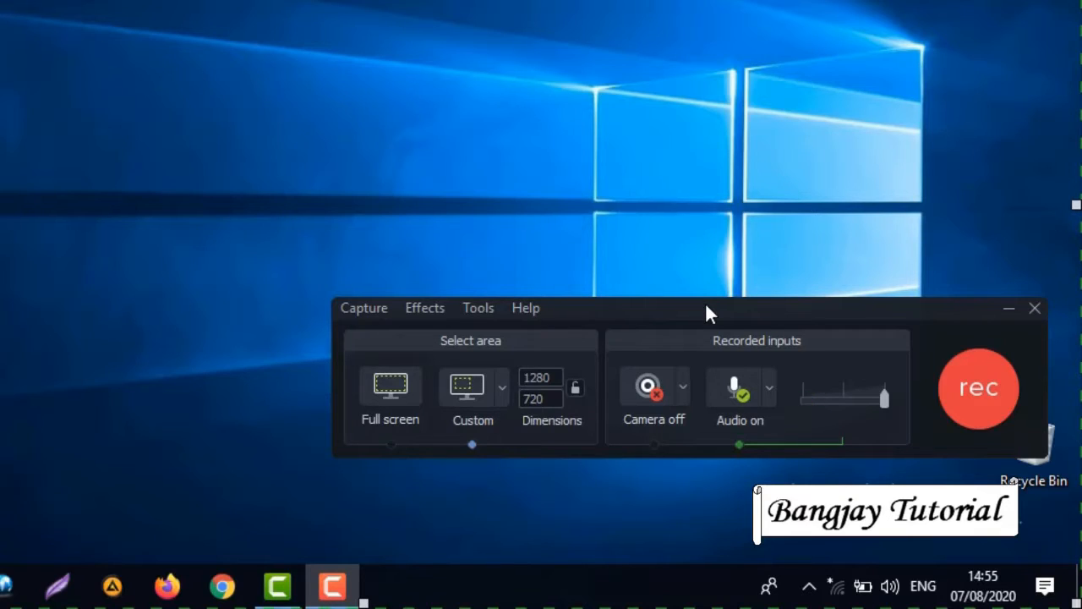
{"action": "left_click", "coordinate": [771, 392]}
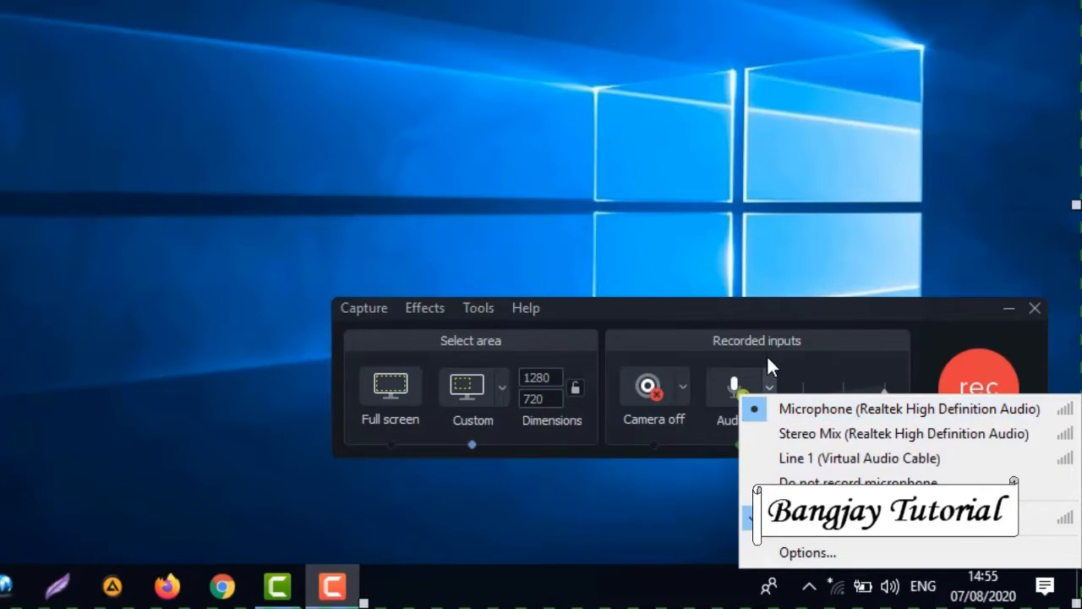
{"action": "left_click", "coordinate": [785, 410]}
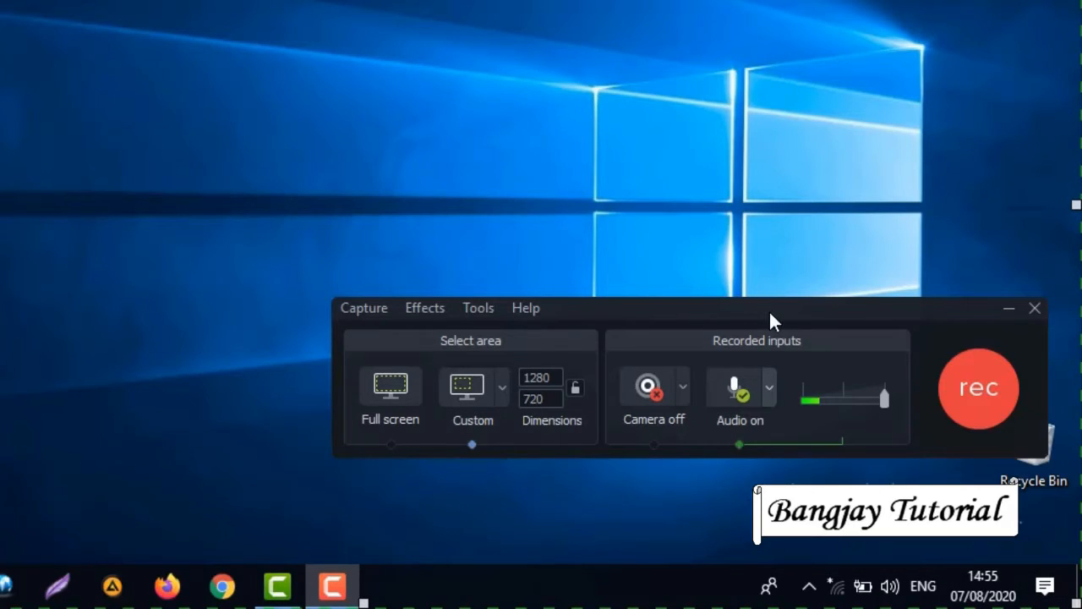
{"action": "left_click", "coordinate": [768, 387]}
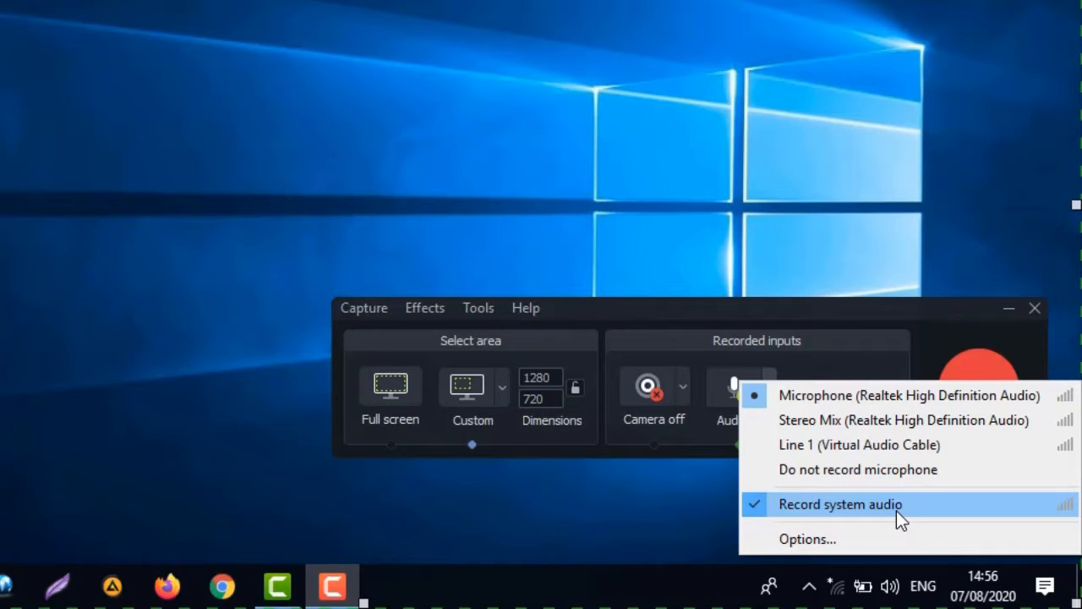
{"action": "left_click", "coordinate": [431, 238]}
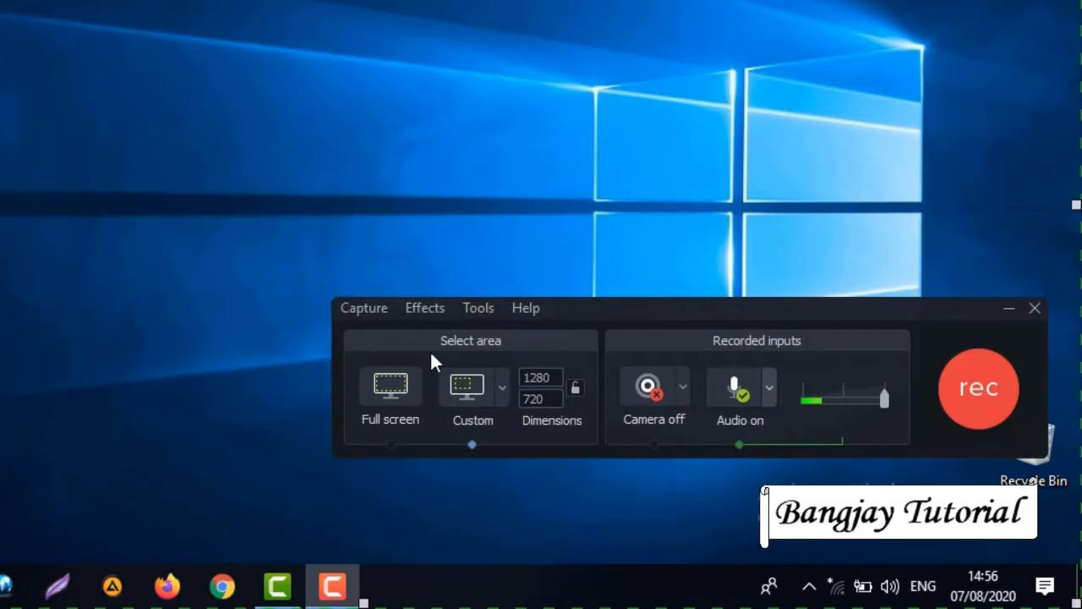
Open the recorder's effects options and select the caption text in the annotation settings
{"action": "left_click", "coordinate": [408, 308]}
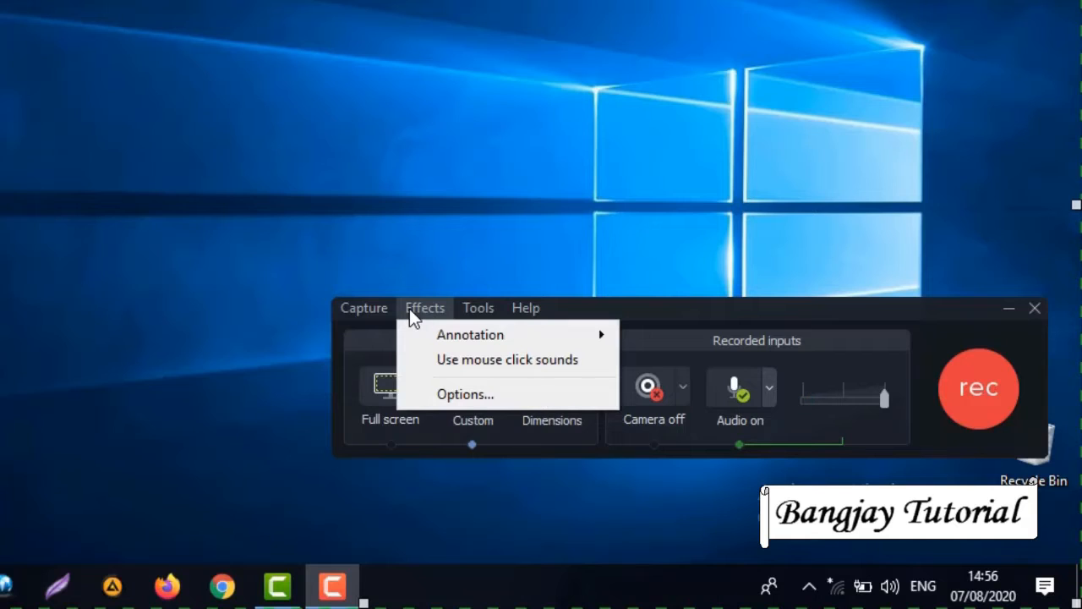
{"action": "mouse_move", "coordinate": [486, 336]}
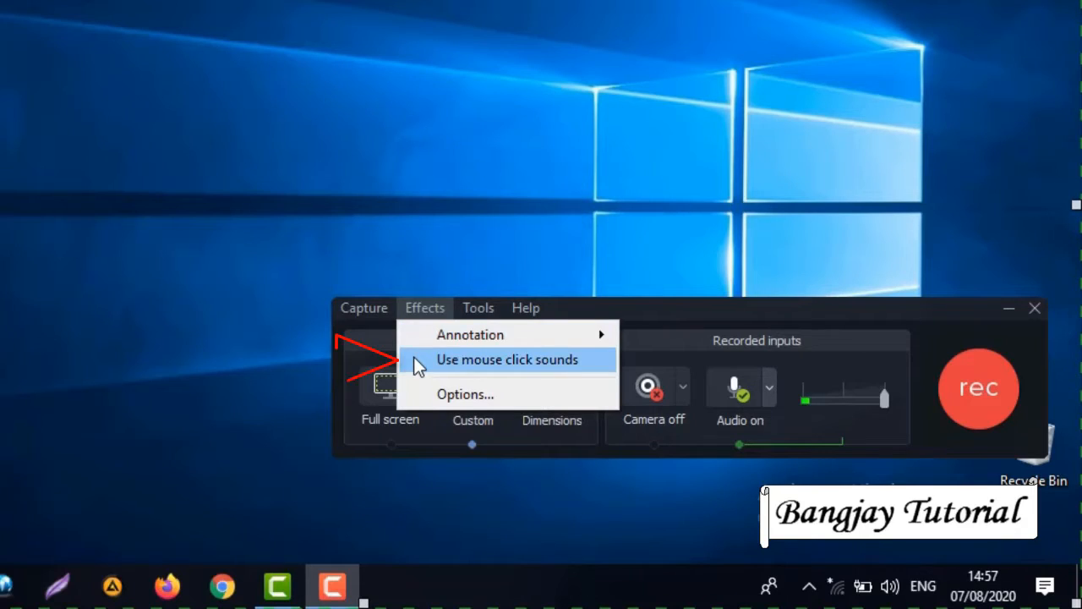
{"action": "mouse_move", "coordinate": [411, 341]}
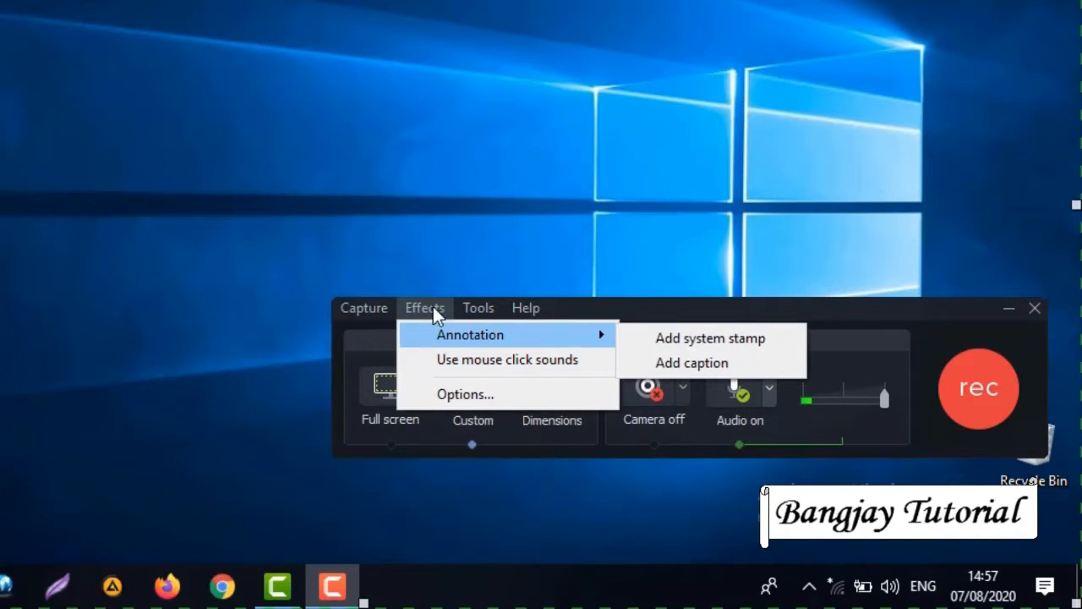
{"action": "left_click", "coordinate": [446, 397]}
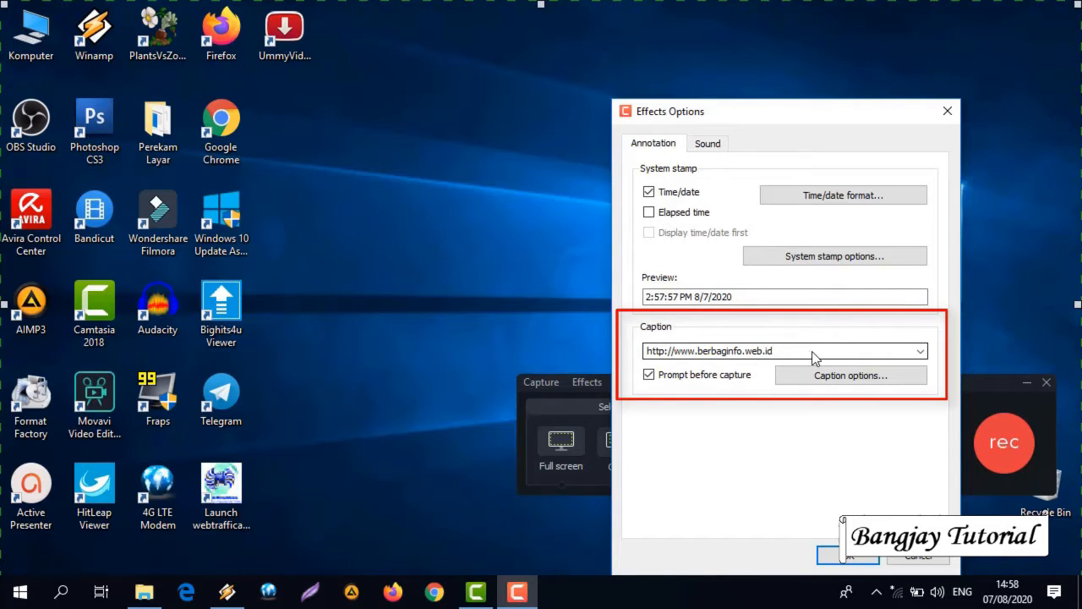
{"action": "left_click_drag", "start_coordinate": [812, 351], "coordinate": [643, 320]}
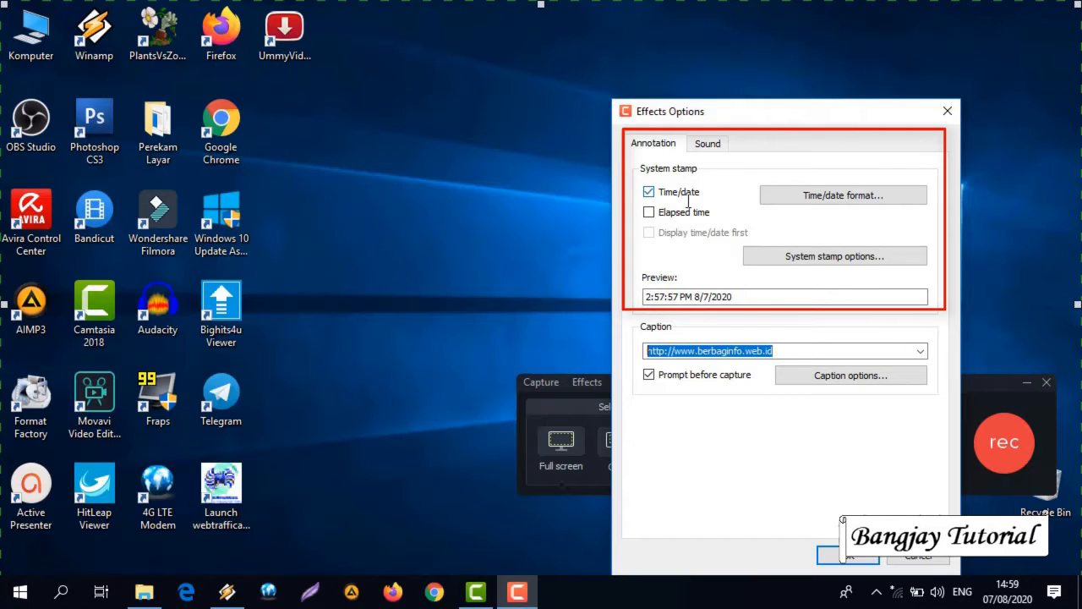
Add elapsed time to the system stamp and try showing the time/date first, ending with that option off
{"action": "left_click", "coordinate": [648, 213]}
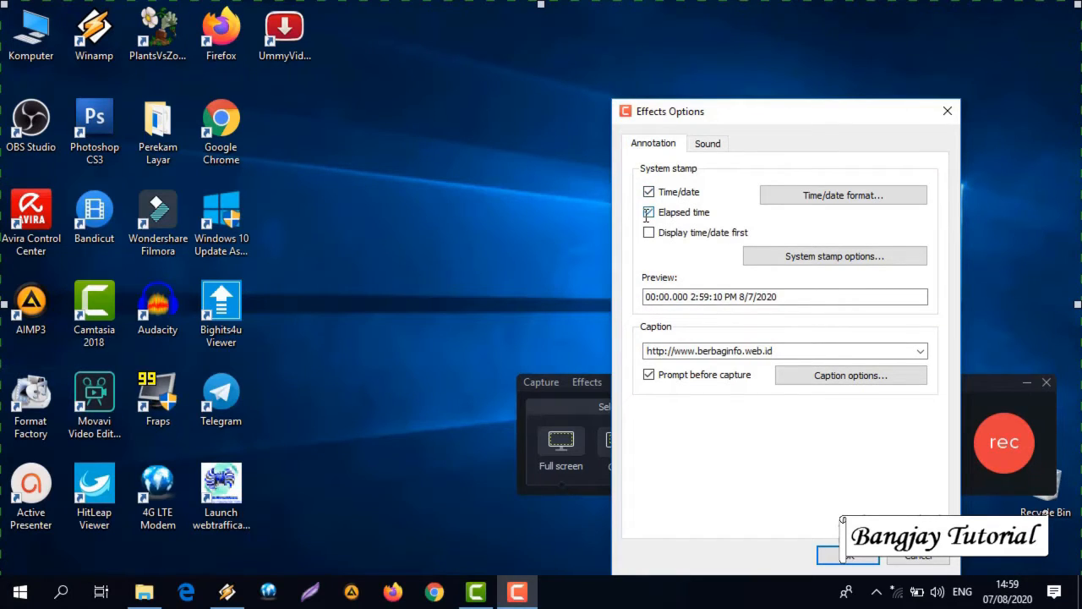
{"action": "left_click", "coordinate": [649, 232]}
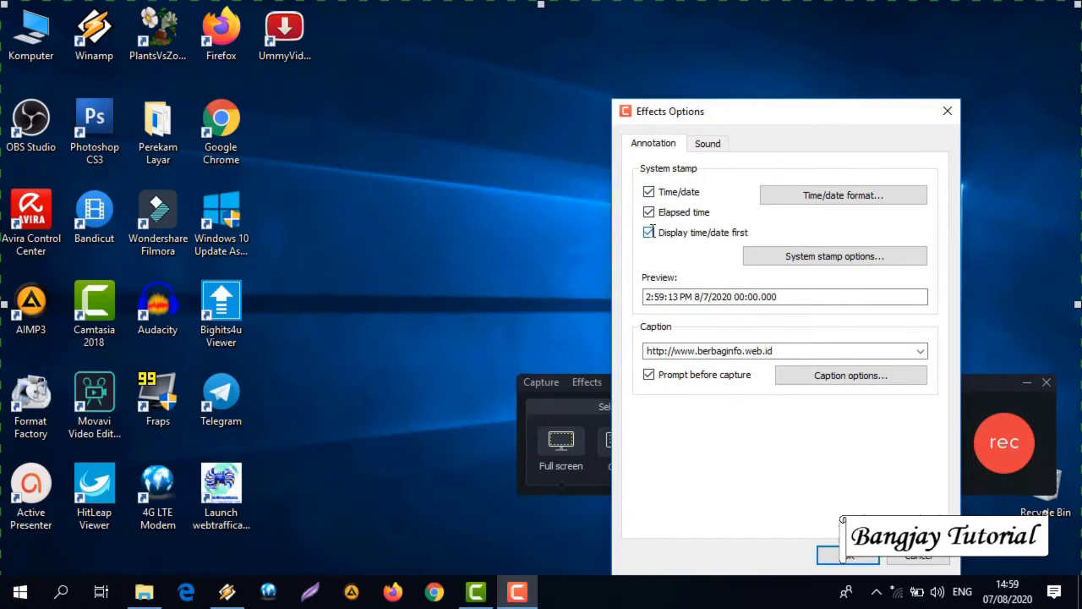
{"action": "left_click", "coordinate": [650, 232]}
{"action": "left_click", "coordinate": [649, 231]}
{"action": "left_click", "coordinate": [650, 232]}
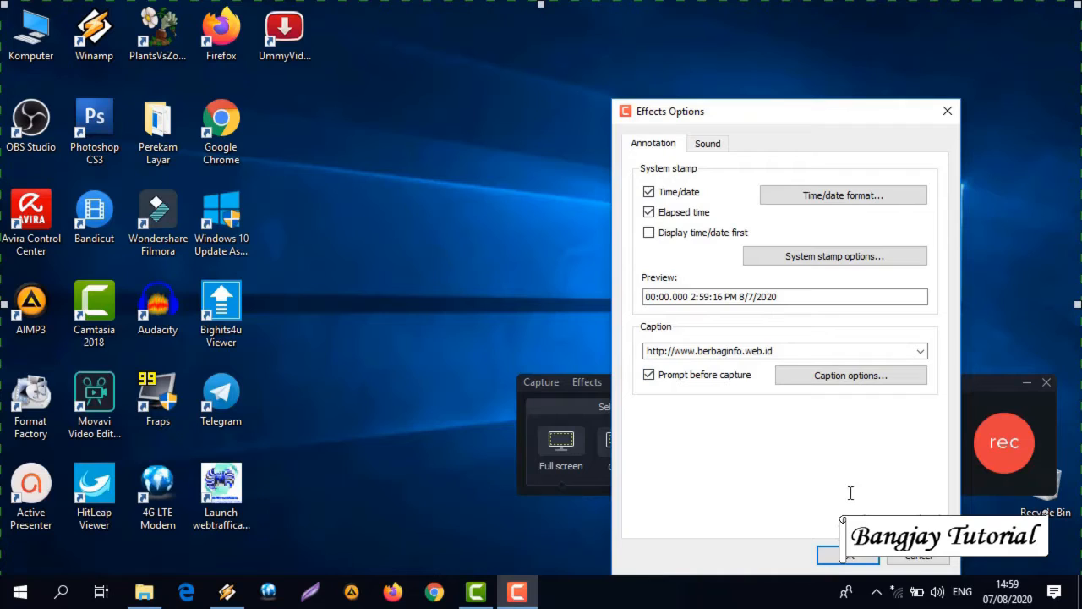
Apply the annotation effects options and start the screen recording
{"action": "left_click", "coordinate": [854, 558]}
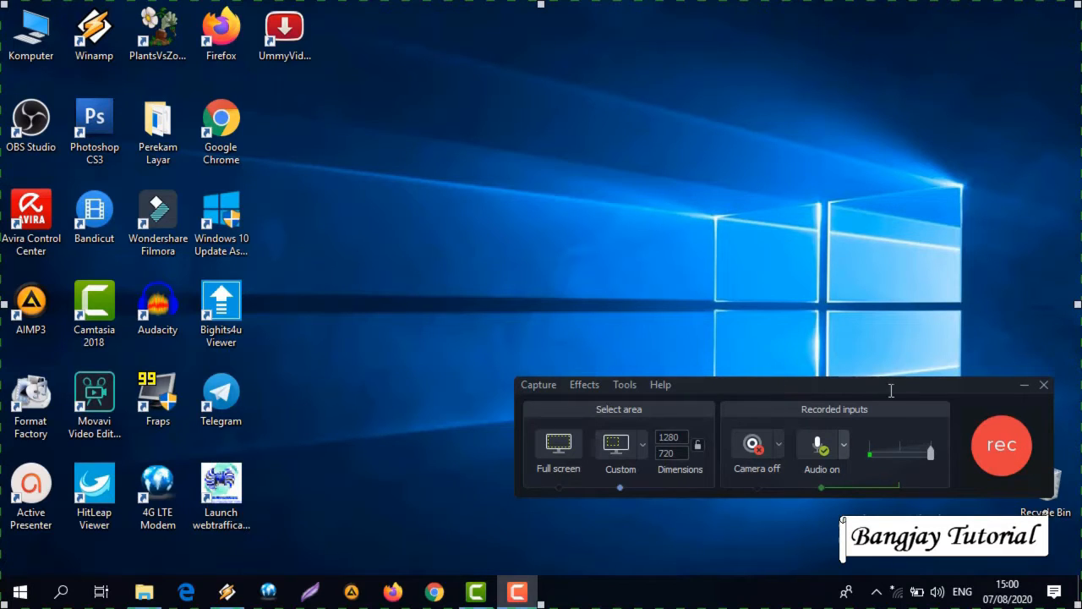
{"action": "left_click", "coordinate": [993, 471]}
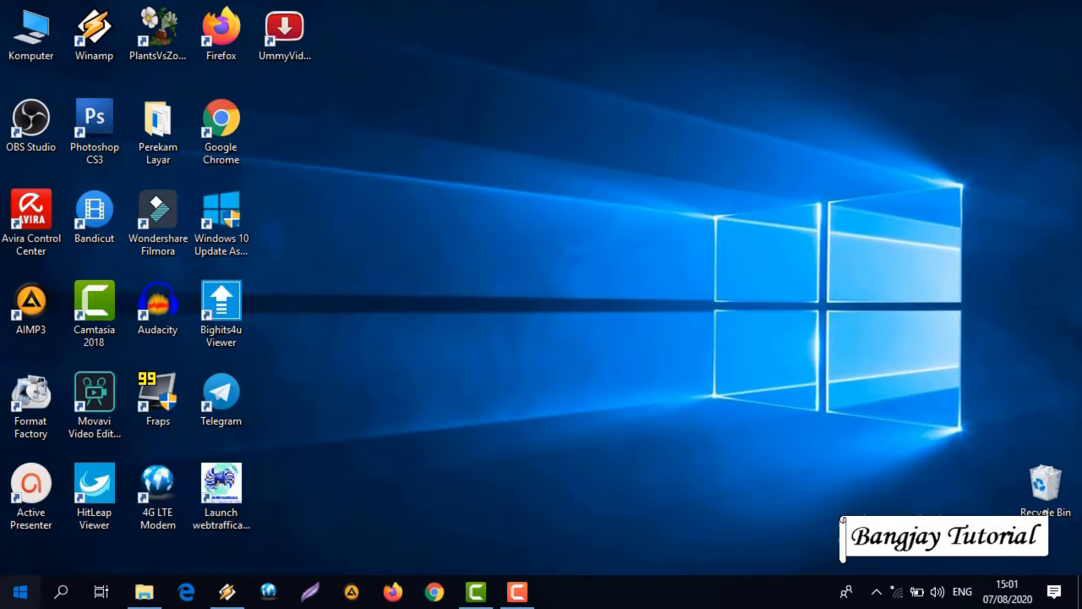
Launch Microsoft Office Word 2007 from the Microsoft Office program folder
{"action": "left_click", "coordinate": [20, 591]}
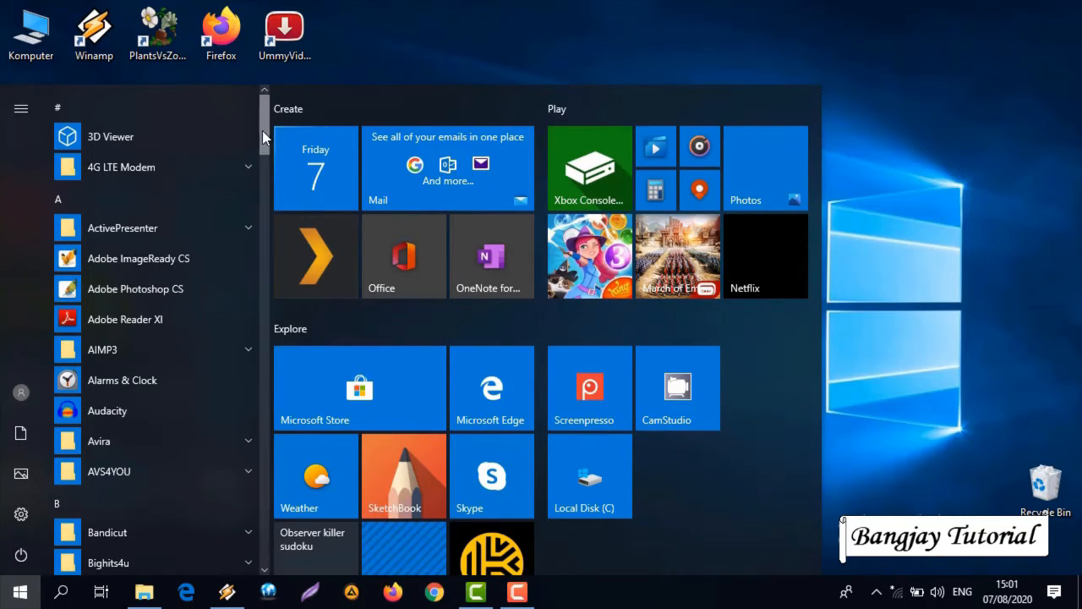
{"action": "left_click", "coordinate": [262, 157]}
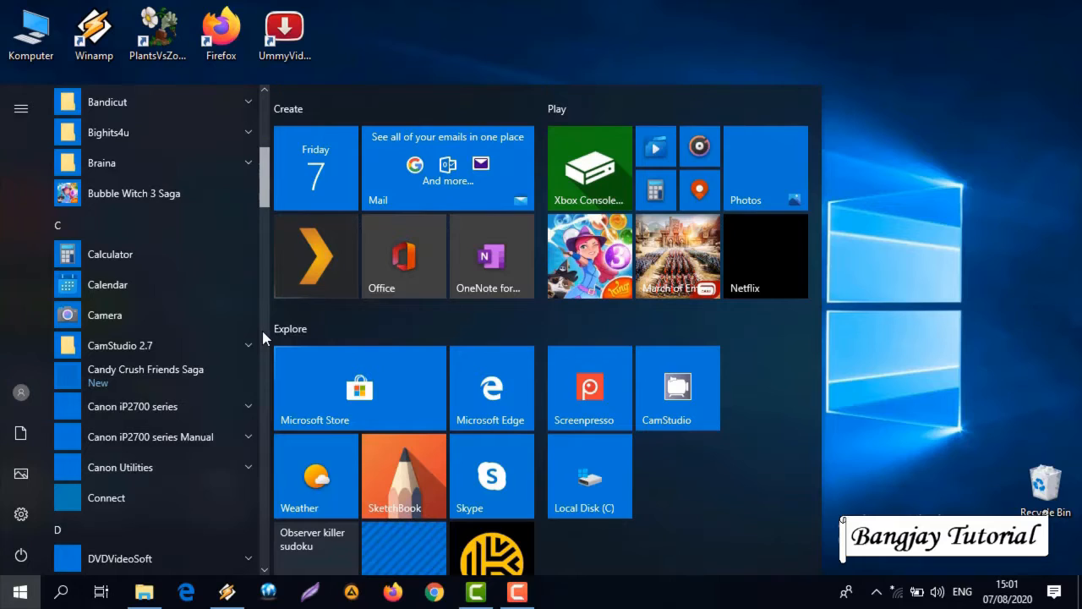
{"action": "left_click", "coordinate": [262, 331]}
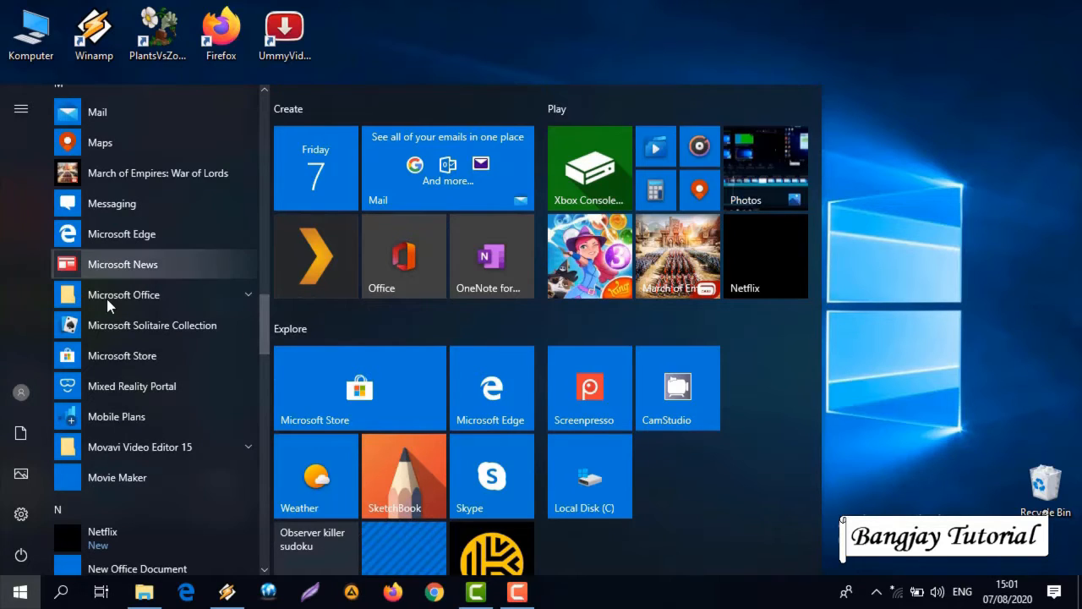
{"action": "left_click", "coordinate": [131, 295]}
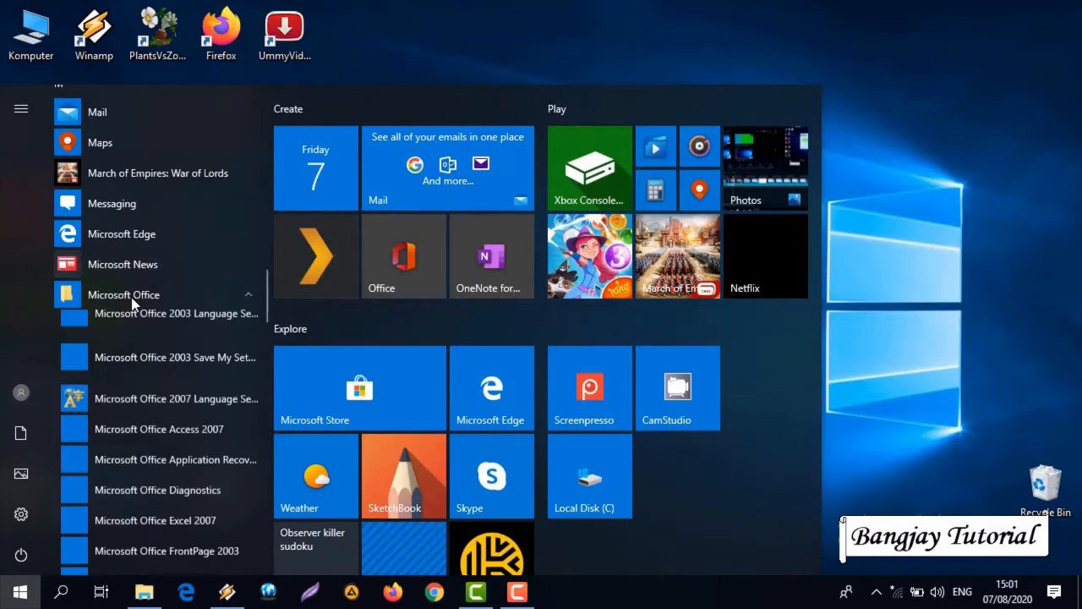
{"action": "scroll", "coordinate": [197, 376], "scroll_direction": "down", "scroll_amount": 1}
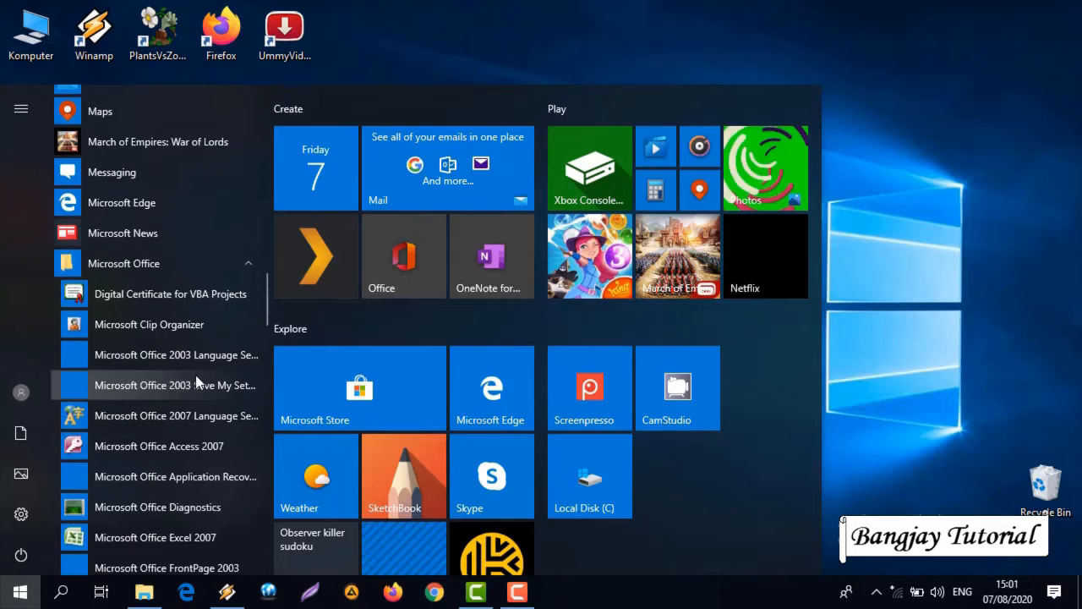
{"action": "scroll", "coordinate": [196, 383], "scroll_direction": "down", "scroll_amount": 4}
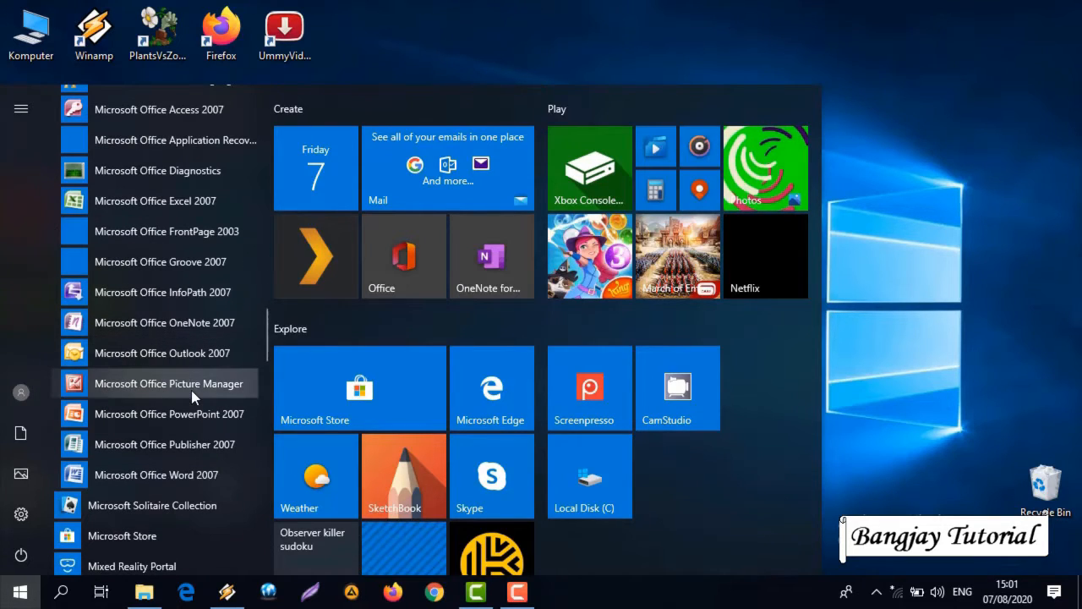
{"action": "left_click", "coordinate": [195, 470]}
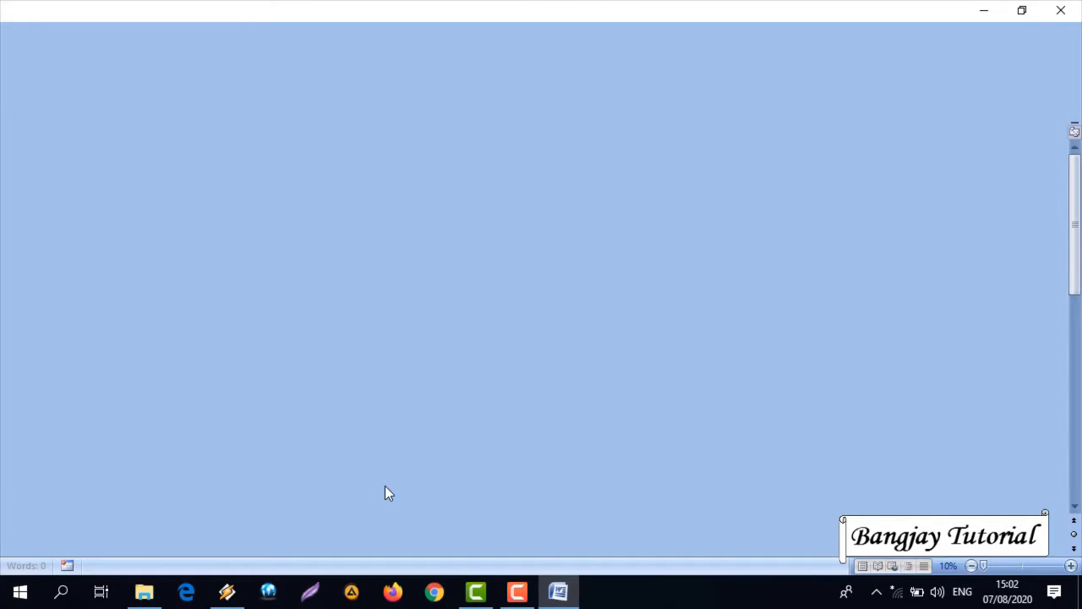
Write "Tutorial Microsoft Word" at the start of the blank document, followed by several empty lines
{"action": "type", "text": "Tutor"}
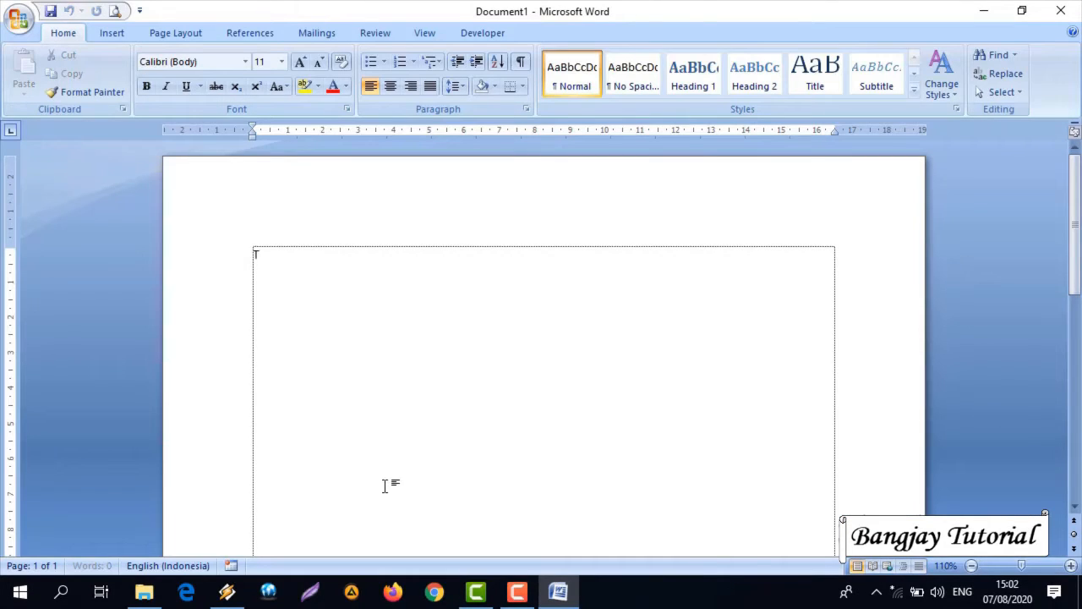
{"action": "type", "text": "ial "}
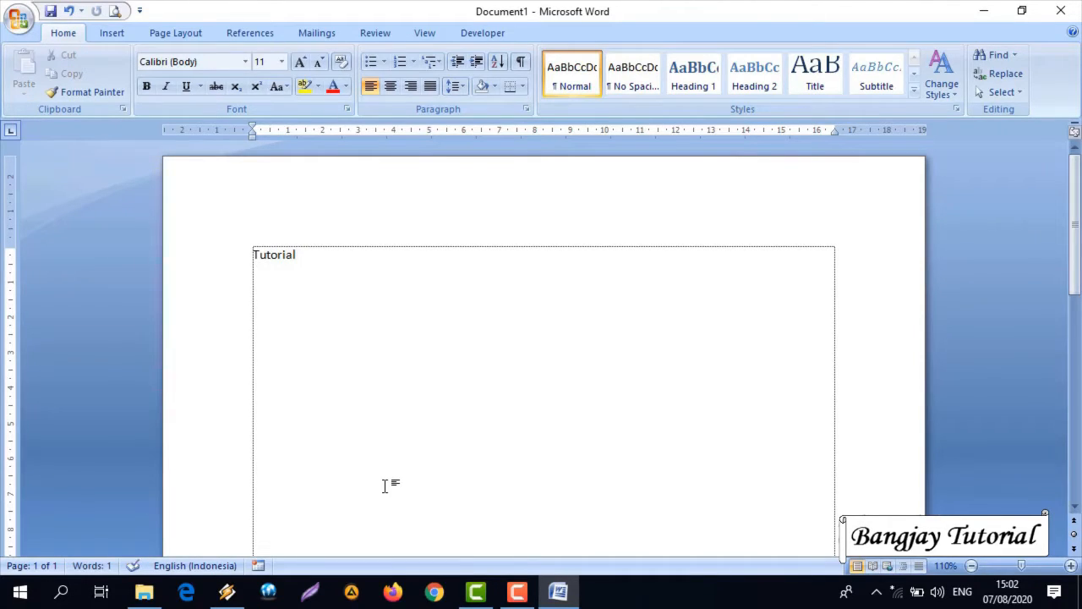
{"action": "type", "text": "Microsoft Word"}
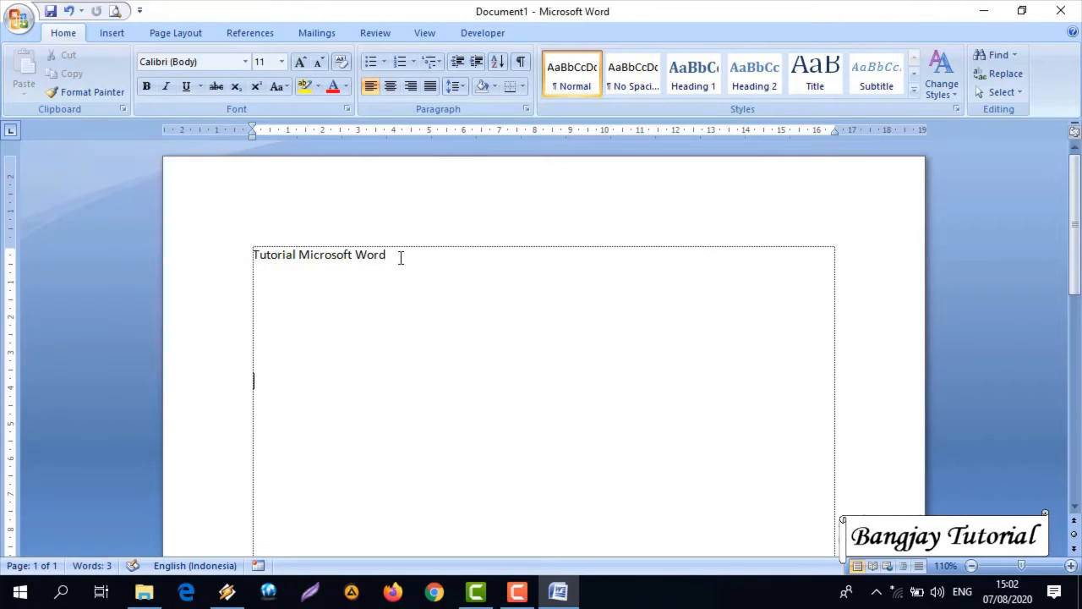
Set the font size of the text line and the empty lines below it to 12
{"action": "left_click_drag", "start_coordinate": [249, 250], "coordinate": [329, 421]}
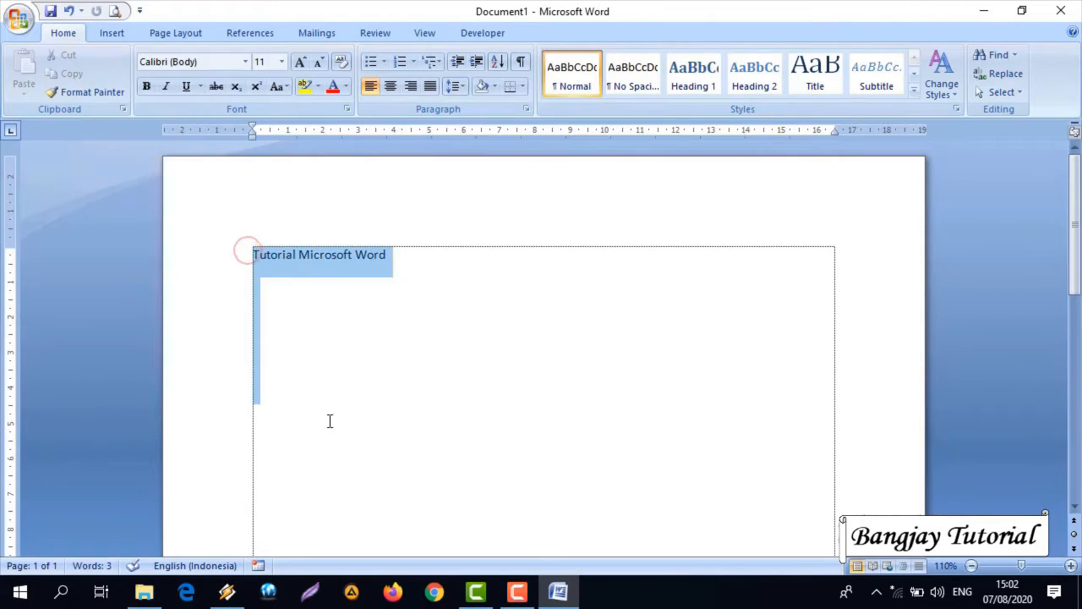
{"action": "left_click", "coordinate": [292, 263]}
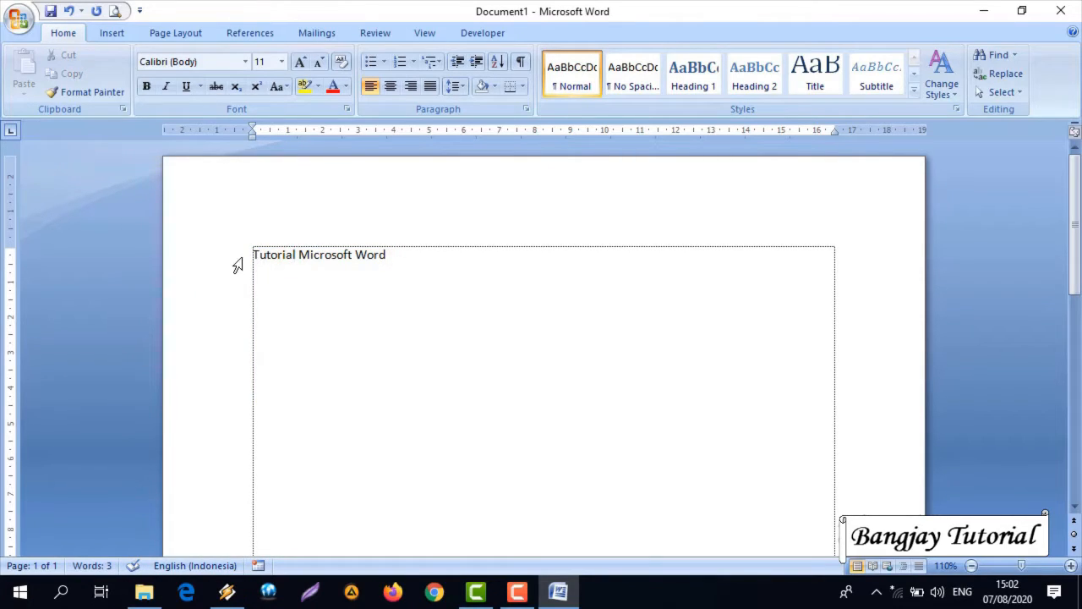
{"action": "left_click_drag", "start_coordinate": [244, 256], "coordinate": [352, 400]}
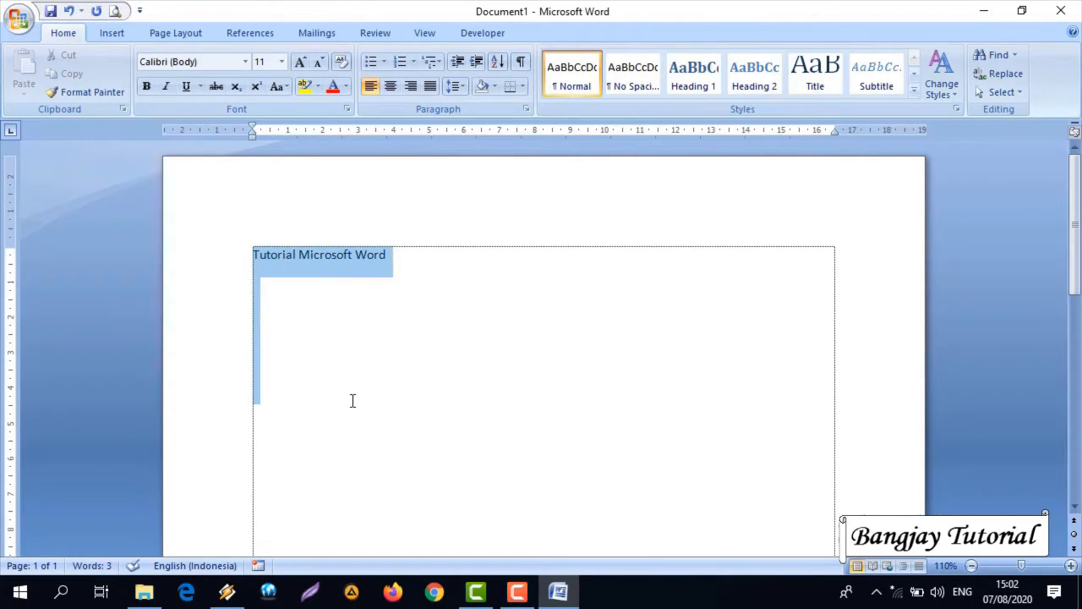
{"action": "left_click", "coordinate": [282, 62]}
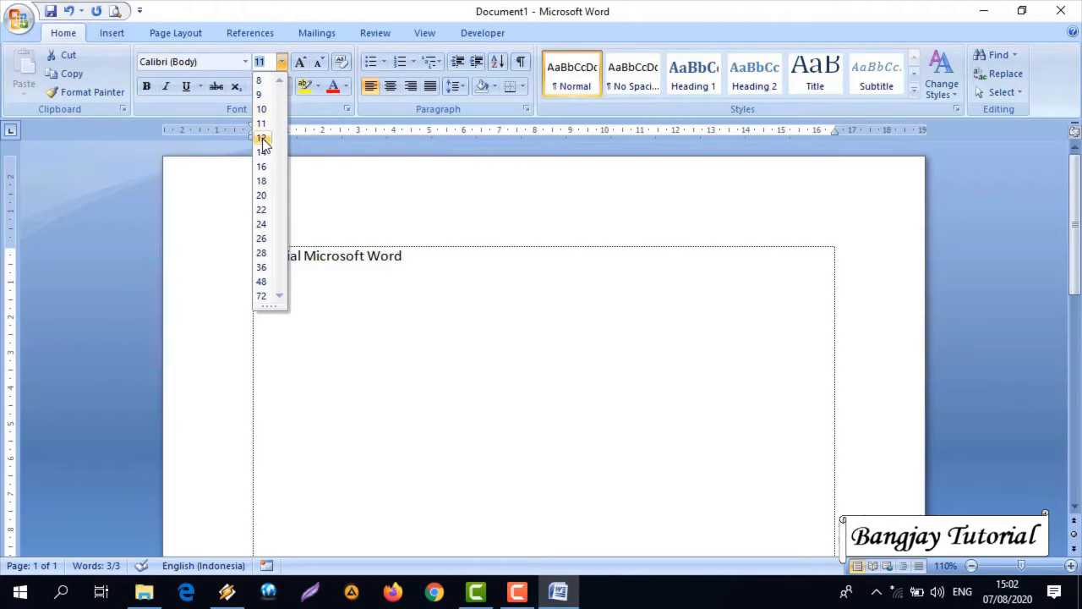
{"action": "left_click", "coordinate": [262, 138]}
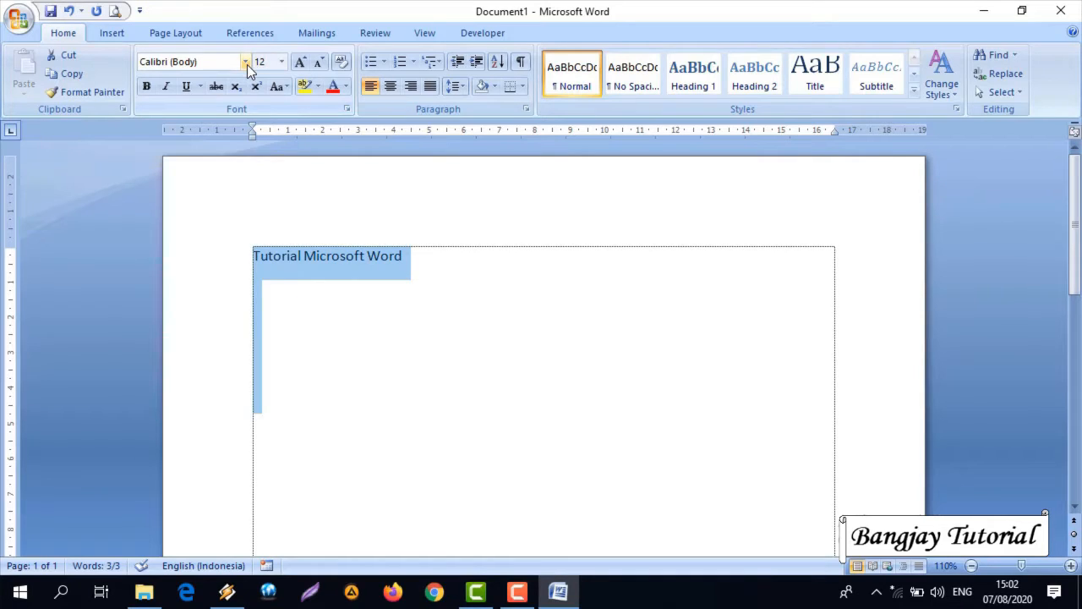
Change the font of the selected text and empty lines to Times New Roman
{"action": "left_click", "coordinate": [246, 62]}
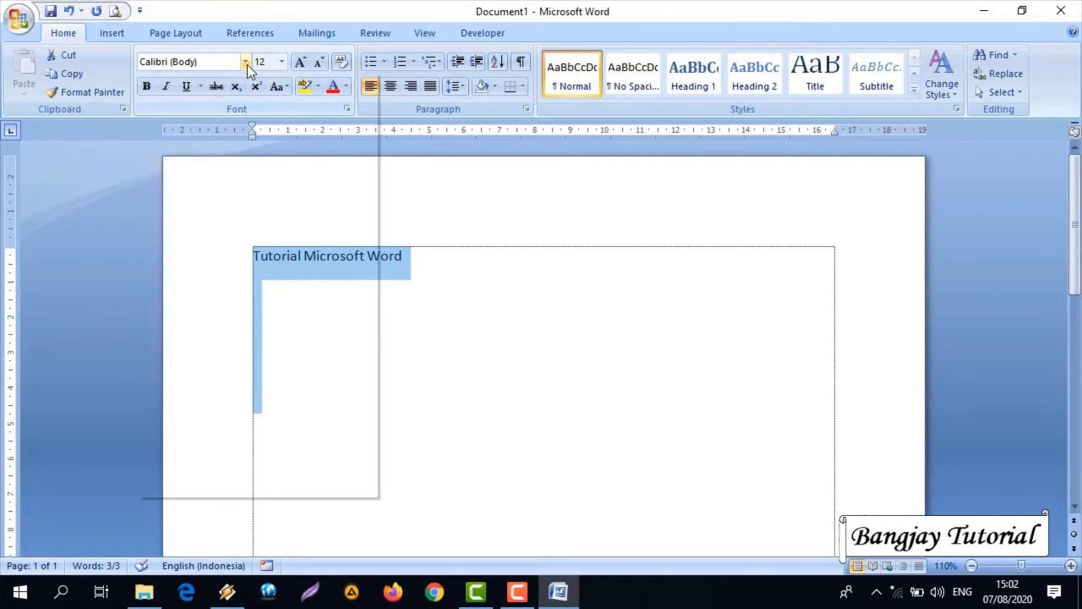
{"action": "left_click", "coordinate": [261, 121]}
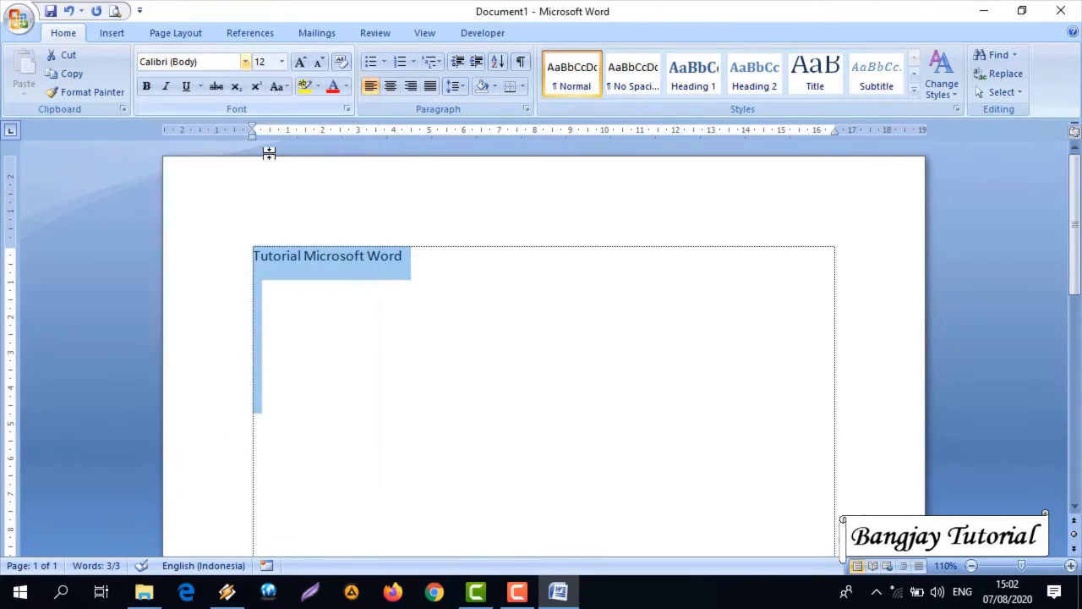
{"action": "left_click", "coordinate": [246, 62]}
{"action": "left_click", "coordinate": [259, 157]}
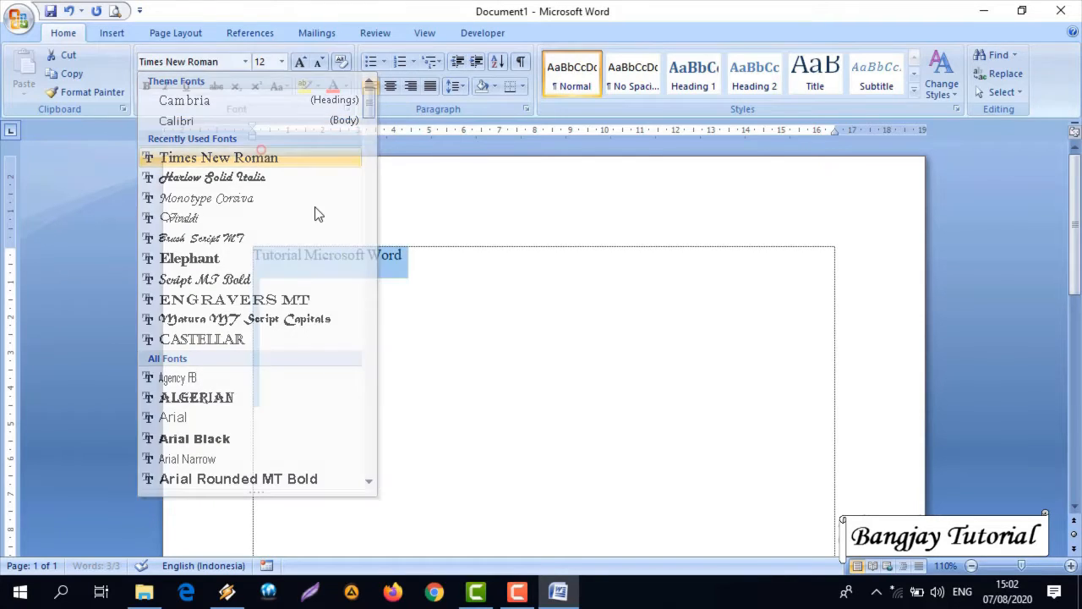
{"action": "left_click", "coordinate": [454, 254]}
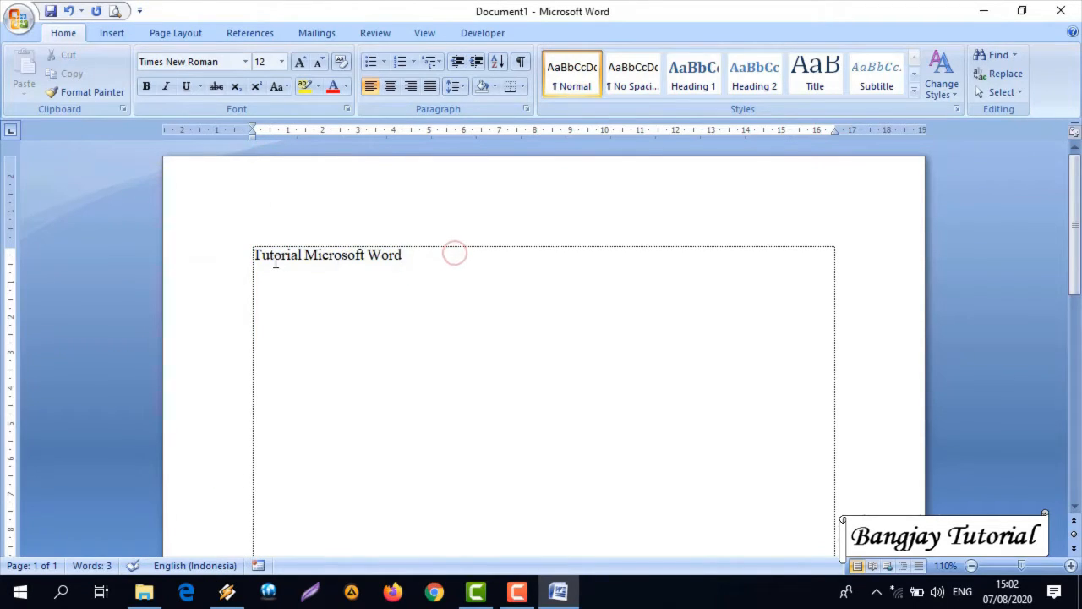
Make the line "Tutorial Microsoft Word" bold and set its font size to 26
{"action": "left_click_drag", "start_coordinate": [254, 254], "coordinate": [408, 258]}
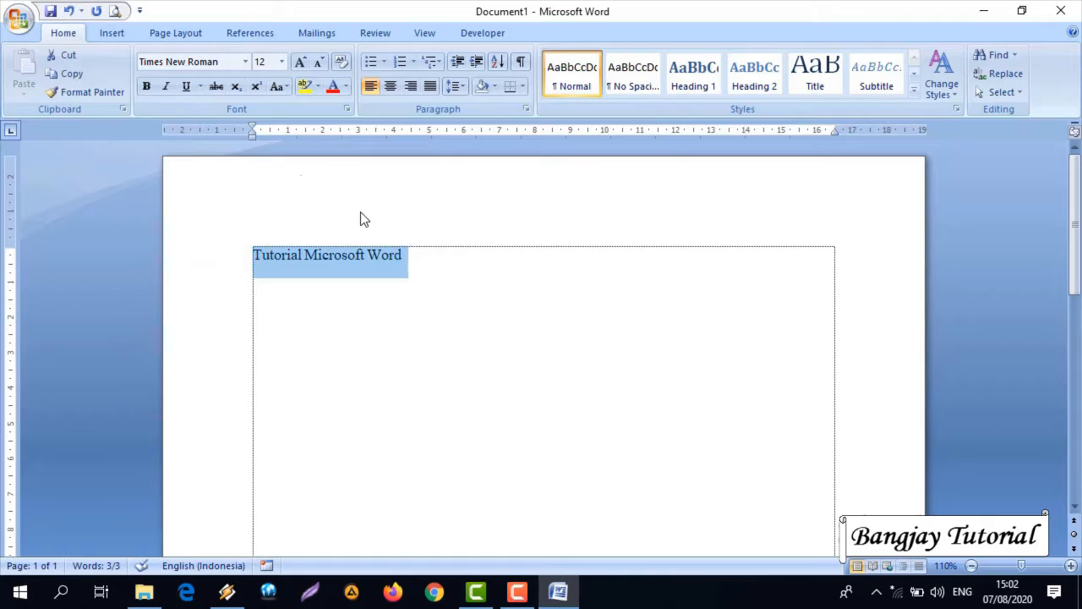
{"action": "left_click", "coordinate": [146, 86]}
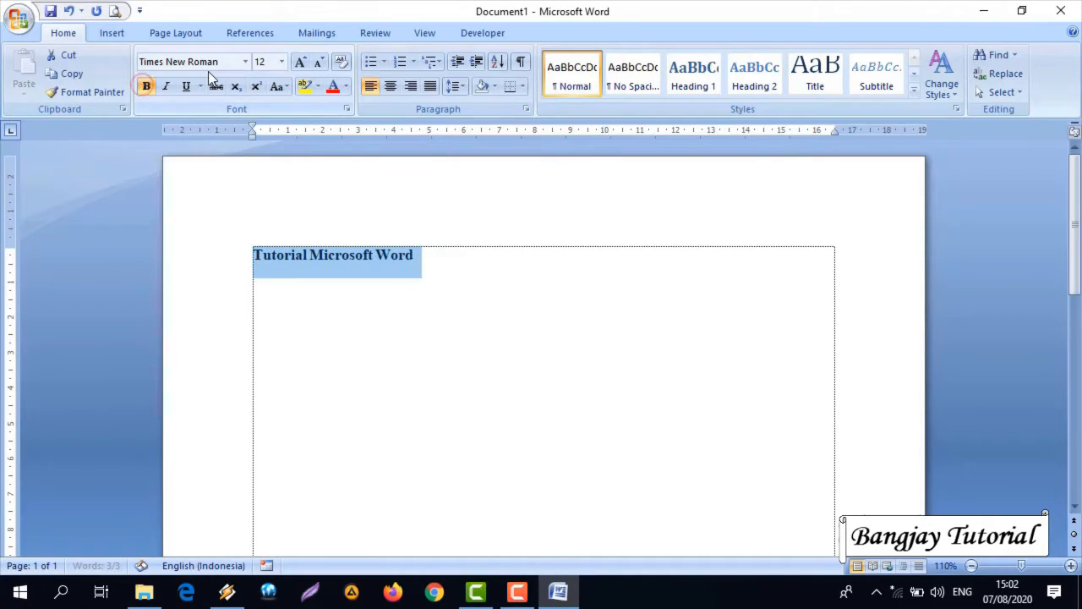
{"action": "left_click", "coordinate": [285, 66]}
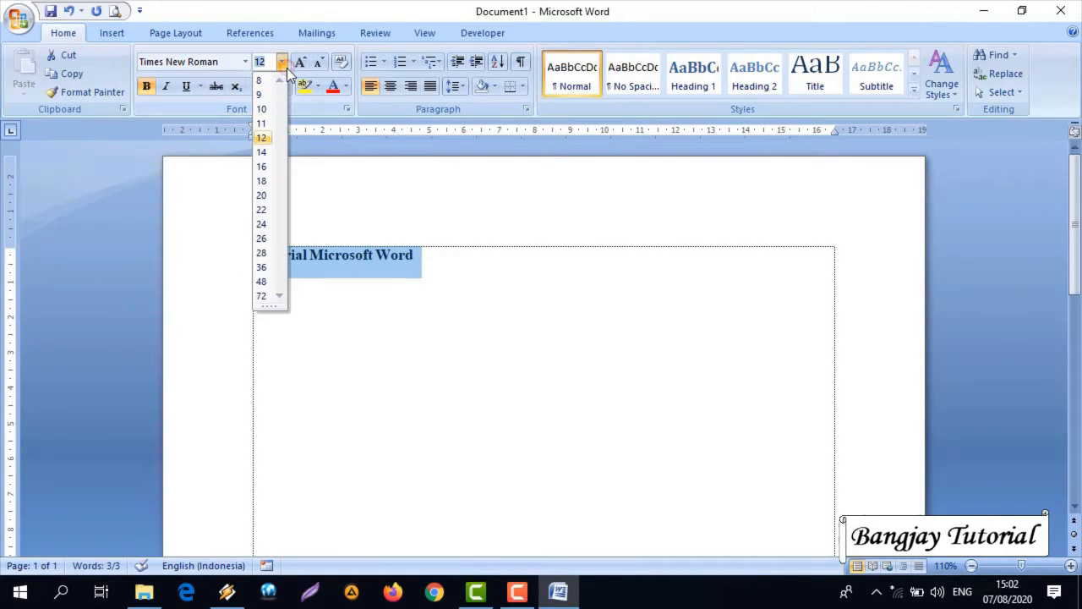
{"action": "left_click", "coordinate": [262, 239]}
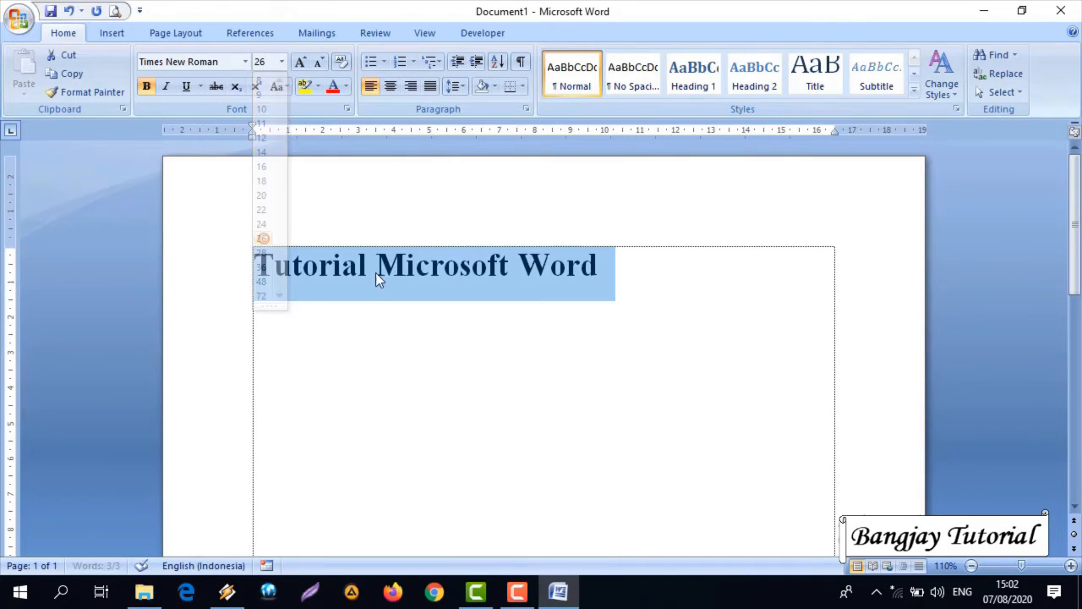
{"action": "left_click", "coordinate": [656, 265]}
{"action": "left_click", "coordinate": [487, 330]}
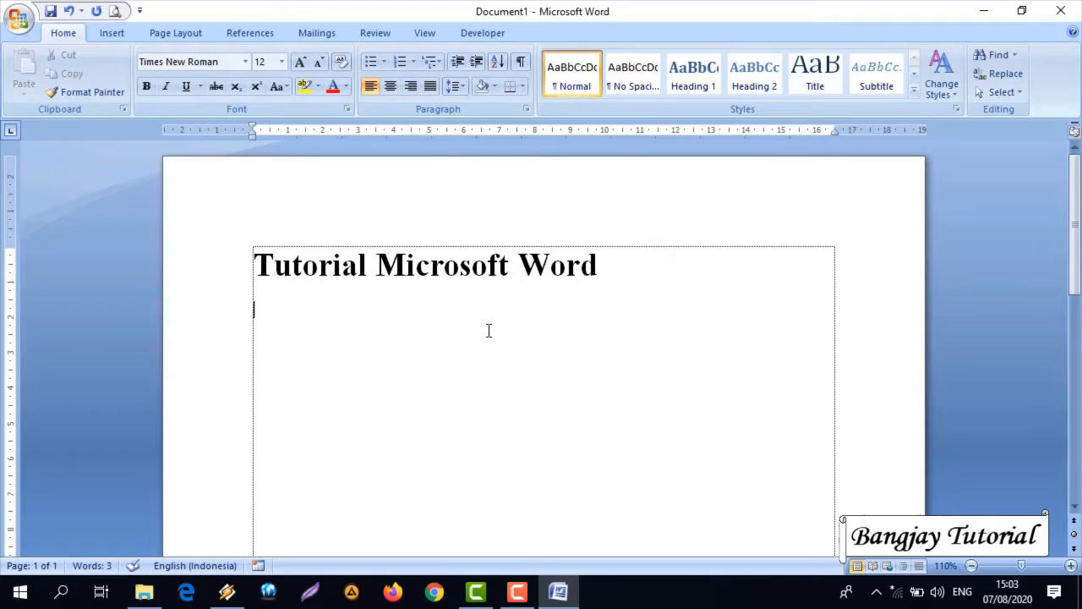
Minimize the Word document, switch to the Camtasia recorder and stop the recording
{"action": "left_click", "coordinate": [980, 13]}
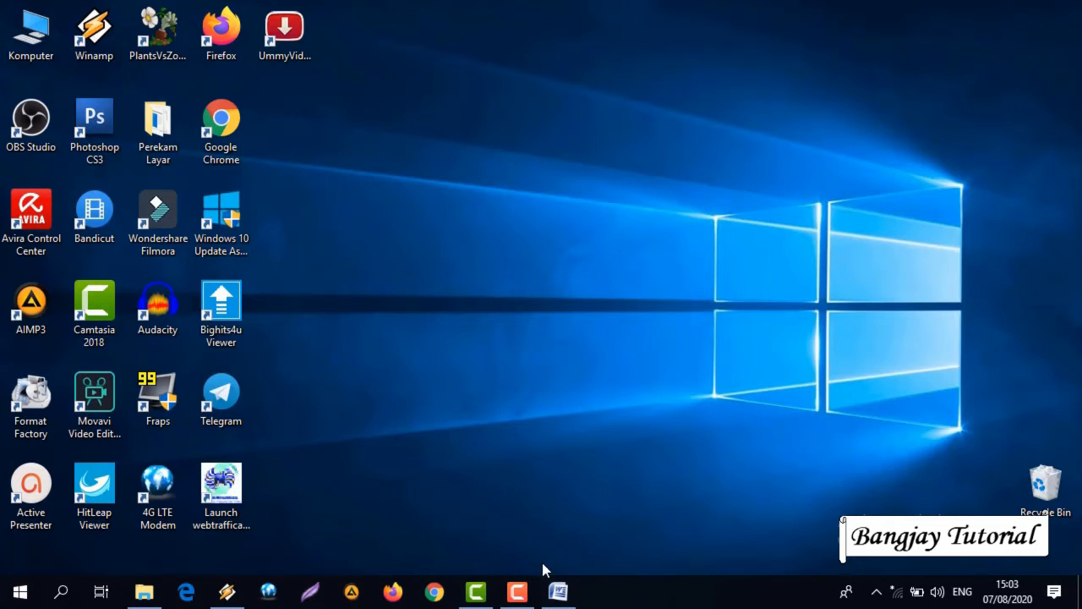
{"action": "left_click", "coordinate": [518, 599]}
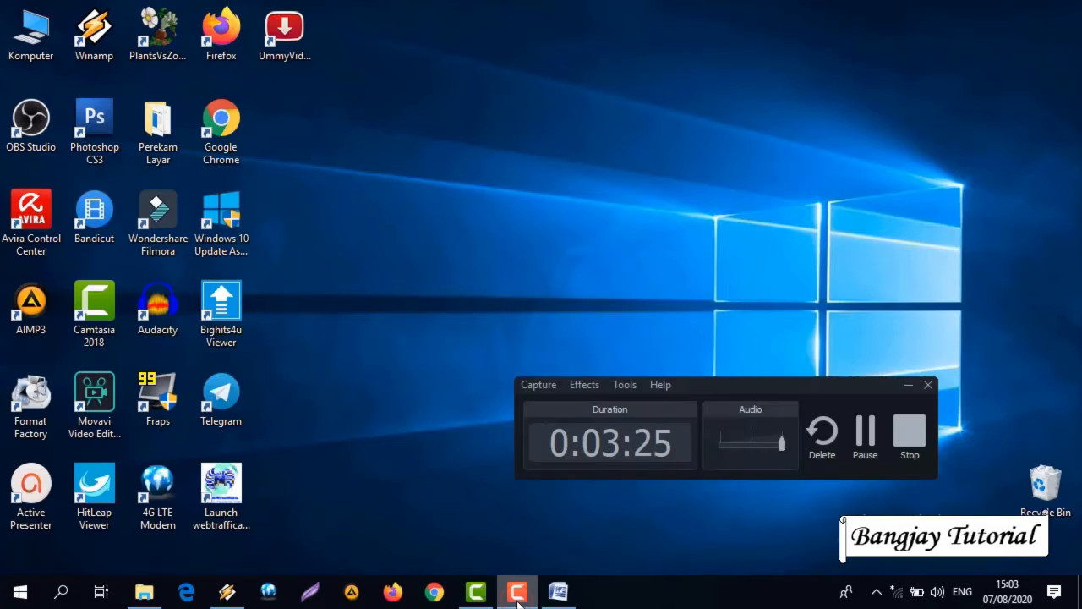
{"action": "left_click", "coordinate": [910, 435]}
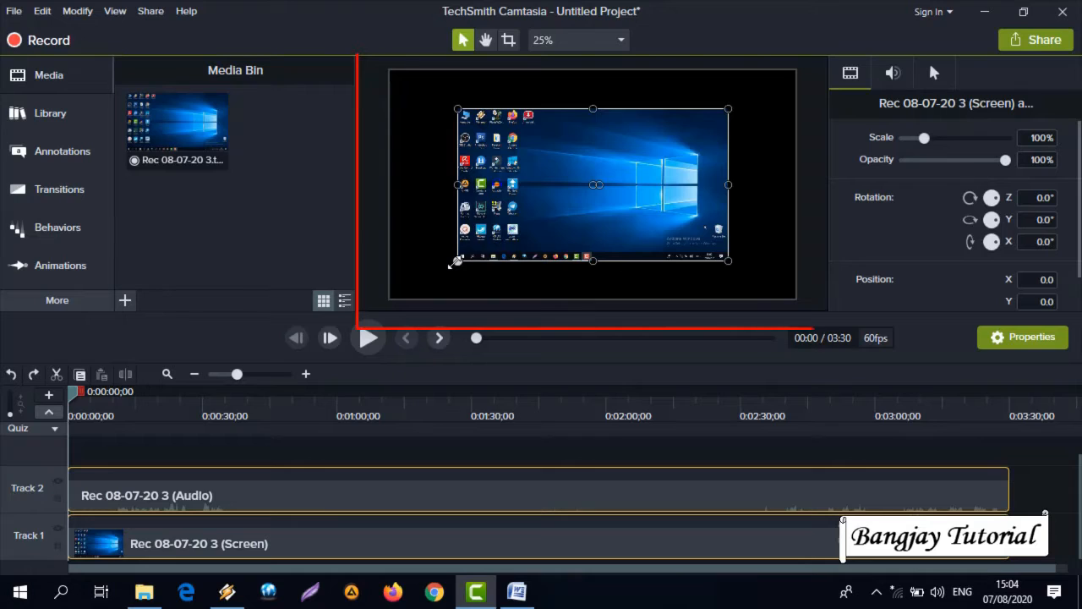
Enlarge the screen recording to 150% so it fills the whole canvas, and place the playhead at 0:00:29;59
{"action": "left_click_drag", "start_coordinate": [458, 260], "coordinate": [390, 298]}
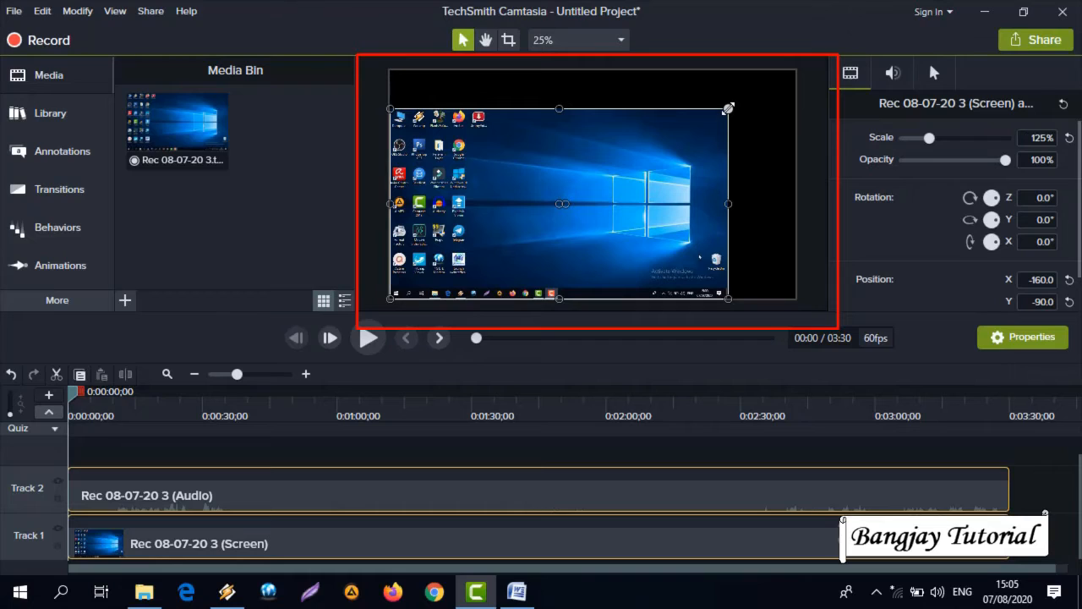
{"action": "left_click_drag", "start_coordinate": [728, 108], "coordinate": [796, 70]}
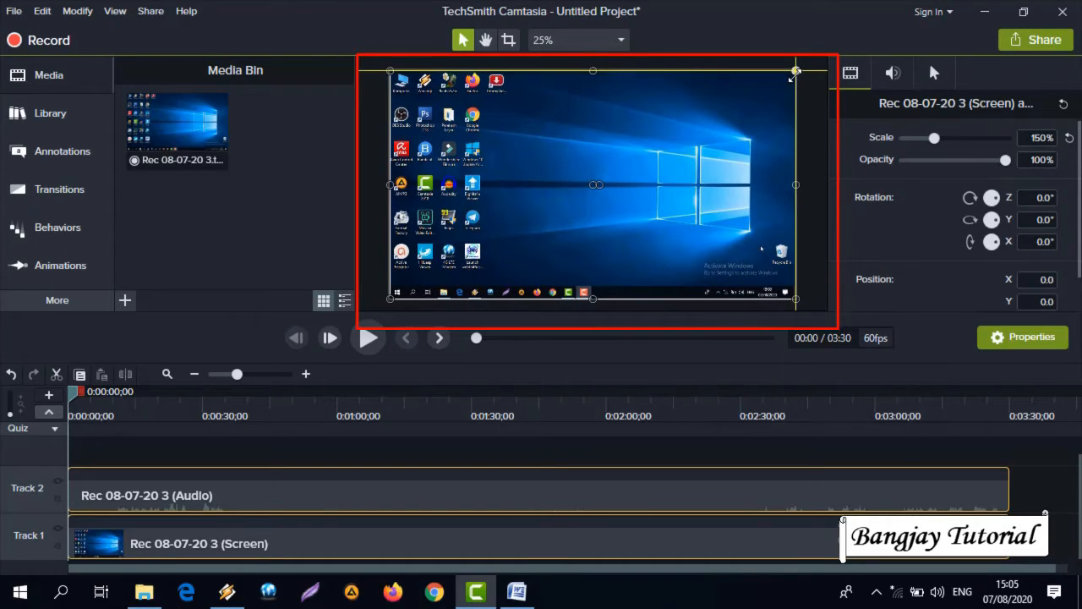
{"action": "left_click", "coordinate": [203, 397]}
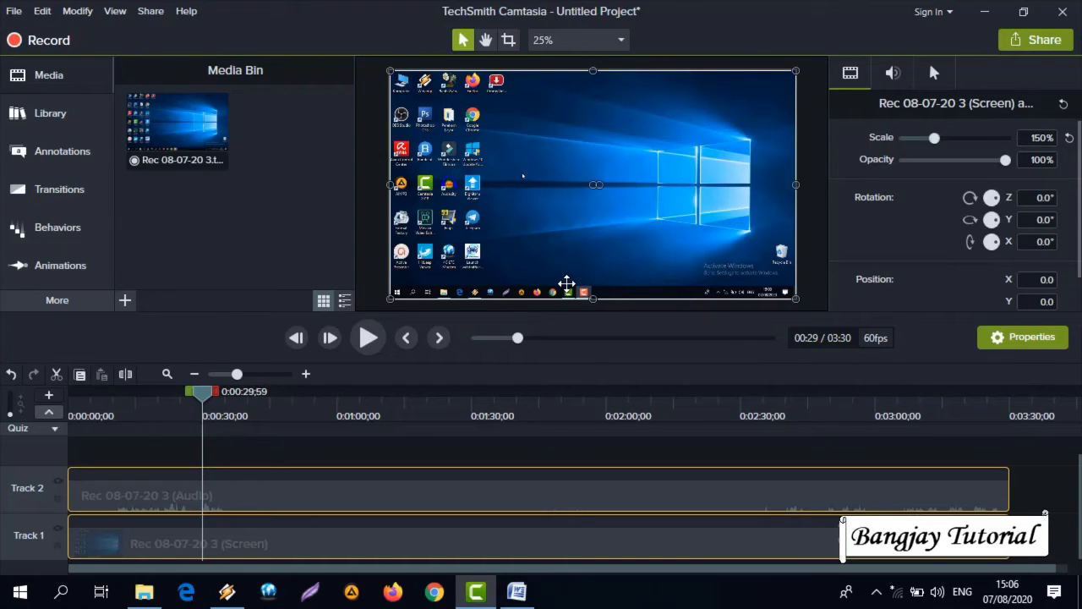
{"action": "left_click", "coordinate": [13, 12]}
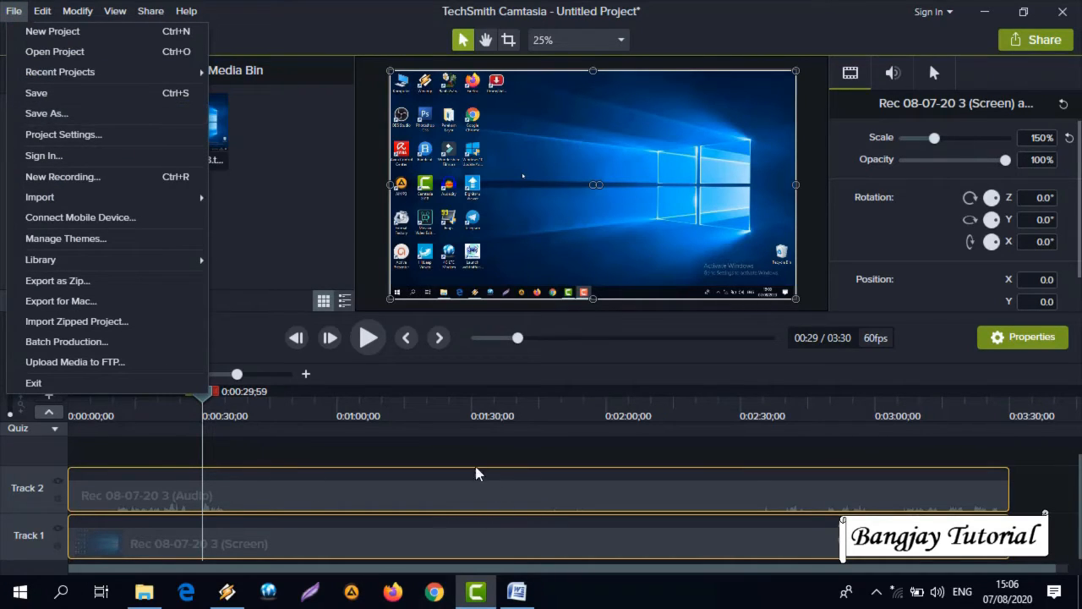
{"action": "mouse_move", "coordinate": [311, 489]}
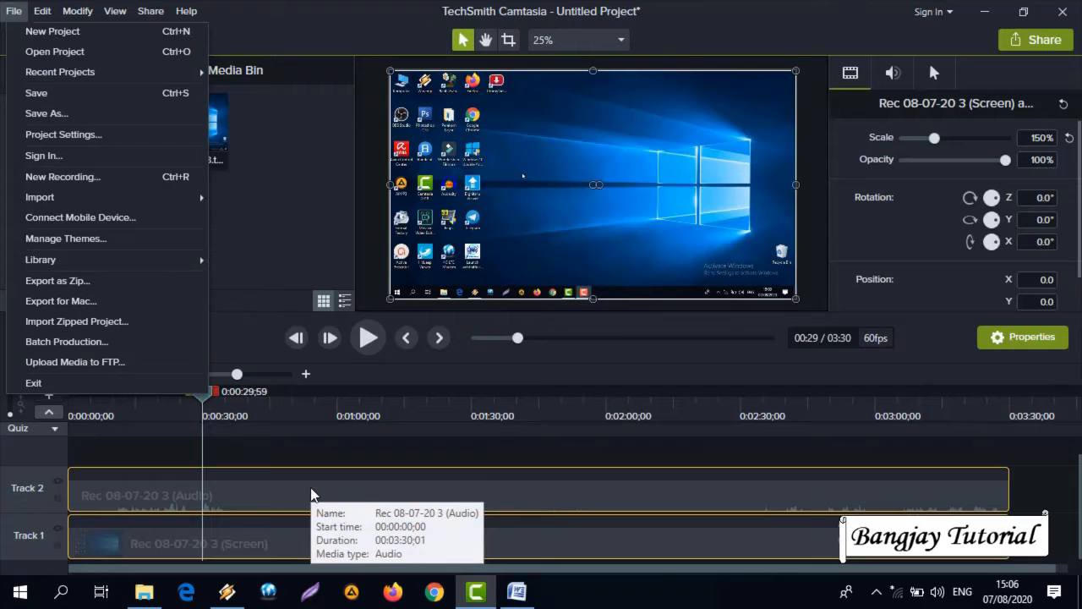
{"action": "left_click", "coordinate": [300, 438]}
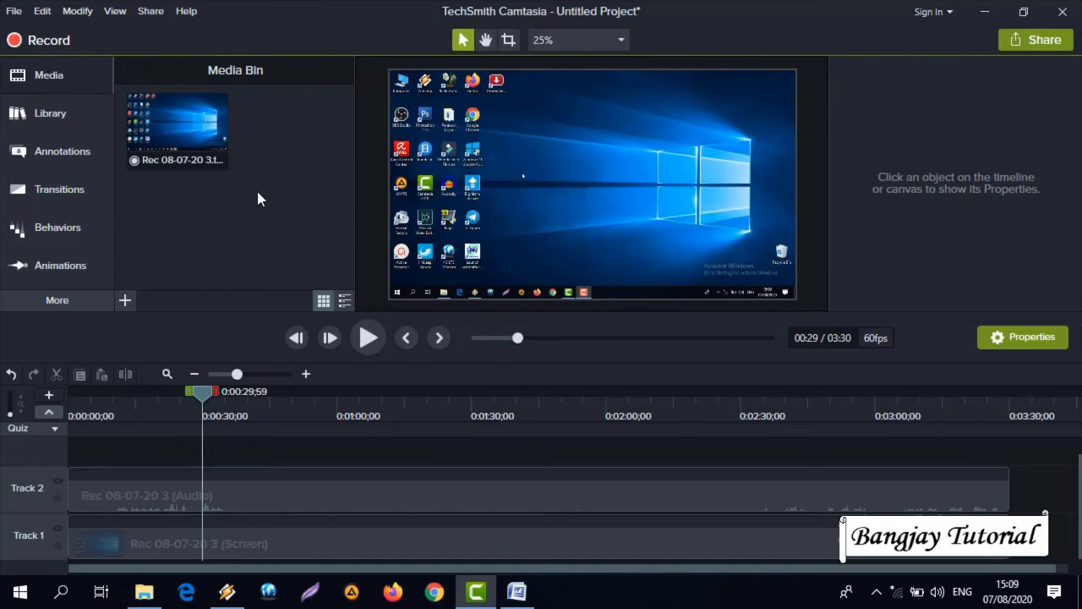
Start producing the project as a local file with the "MP4 with Smart Player (up to 720p)" preset
{"action": "left_click", "coordinate": [1039, 40]}
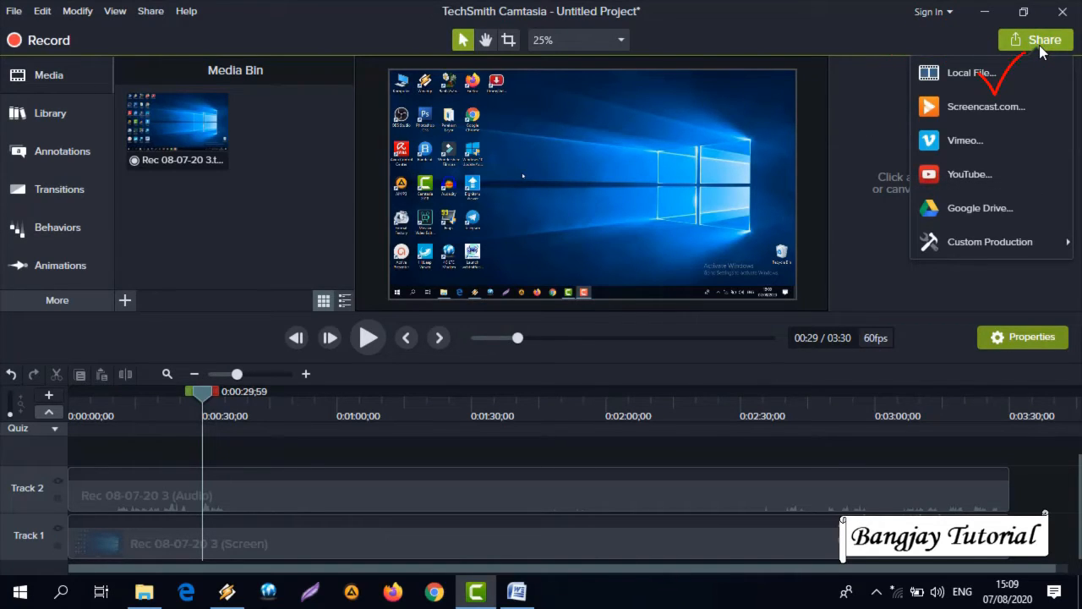
{"action": "left_click", "coordinate": [987, 76]}
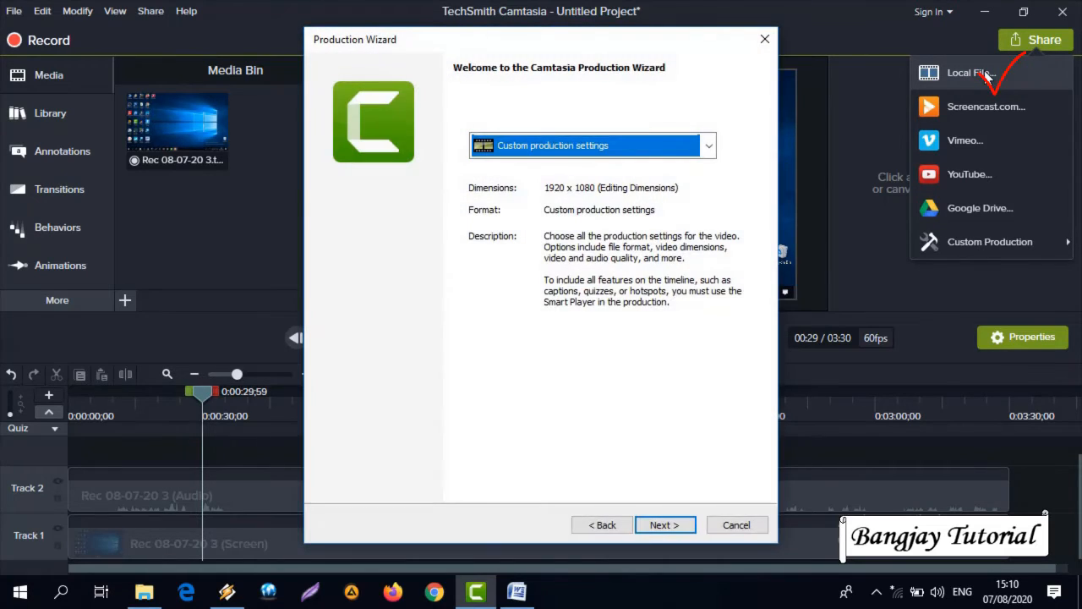
{"action": "left_click", "coordinate": [709, 151]}
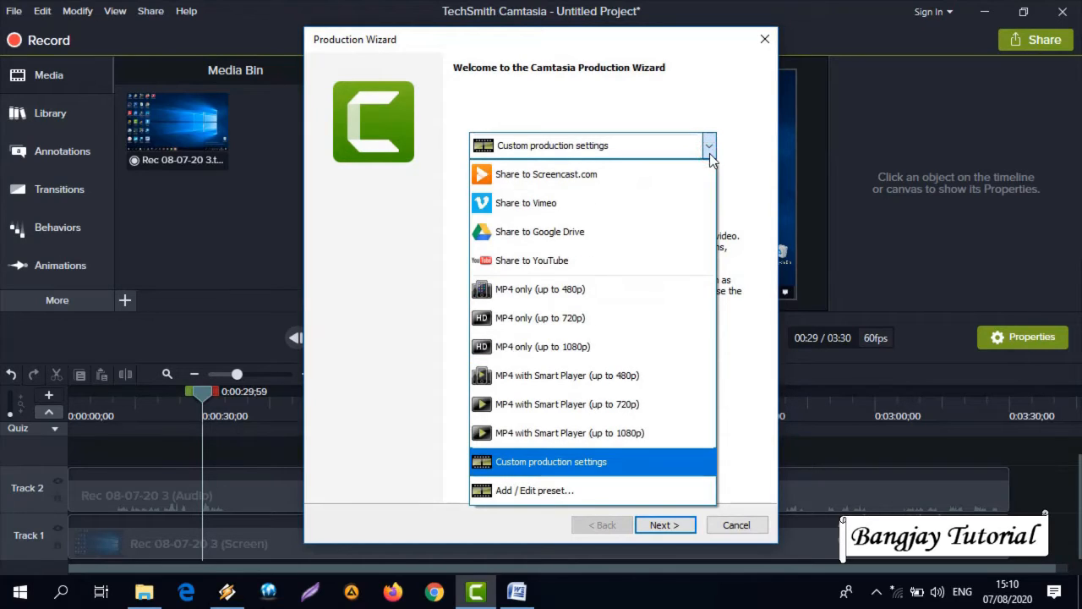
{"action": "left_click", "coordinate": [641, 409]}
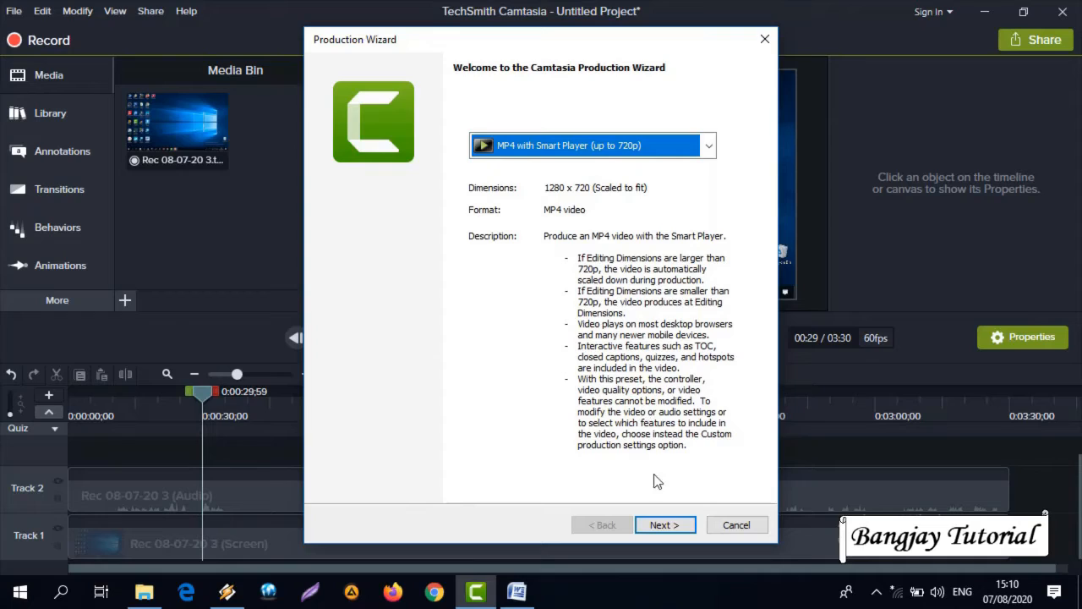
{"action": "left_click", "coordinate": [666, 525]}
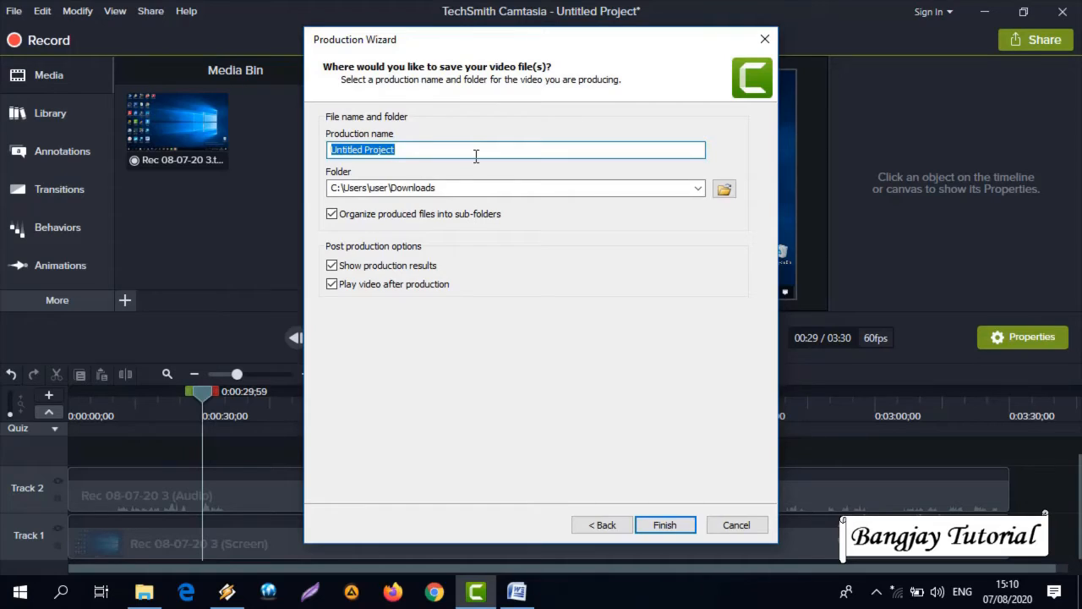
Name the production "Tutorial Word", produce it into the Downloads folder and dismiss the production results
{"action": "type", "text": "Tu"}
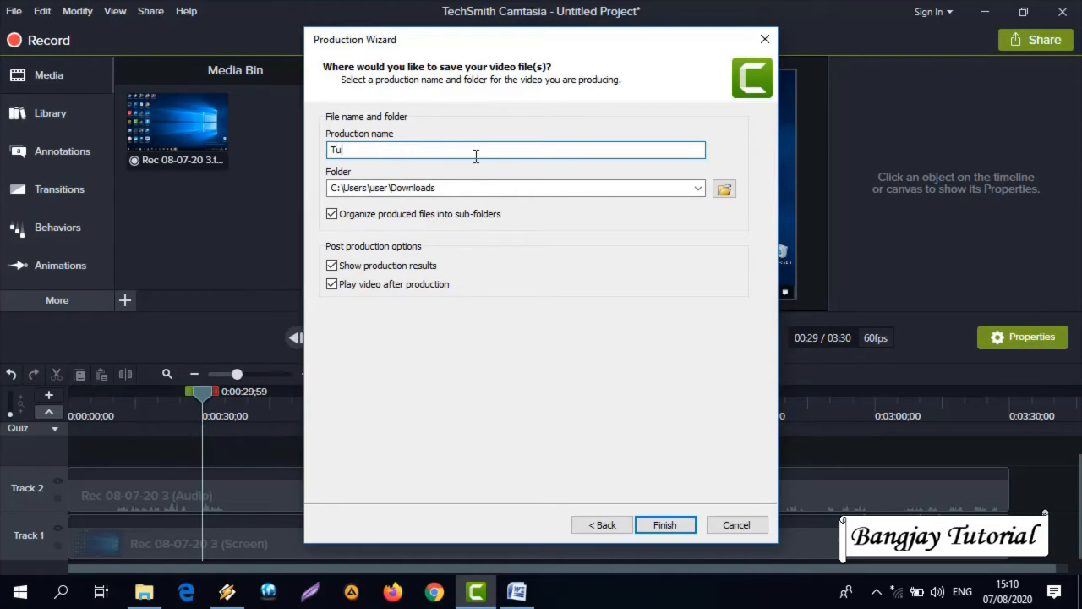
{"action": "type", "text": "torial Word"}
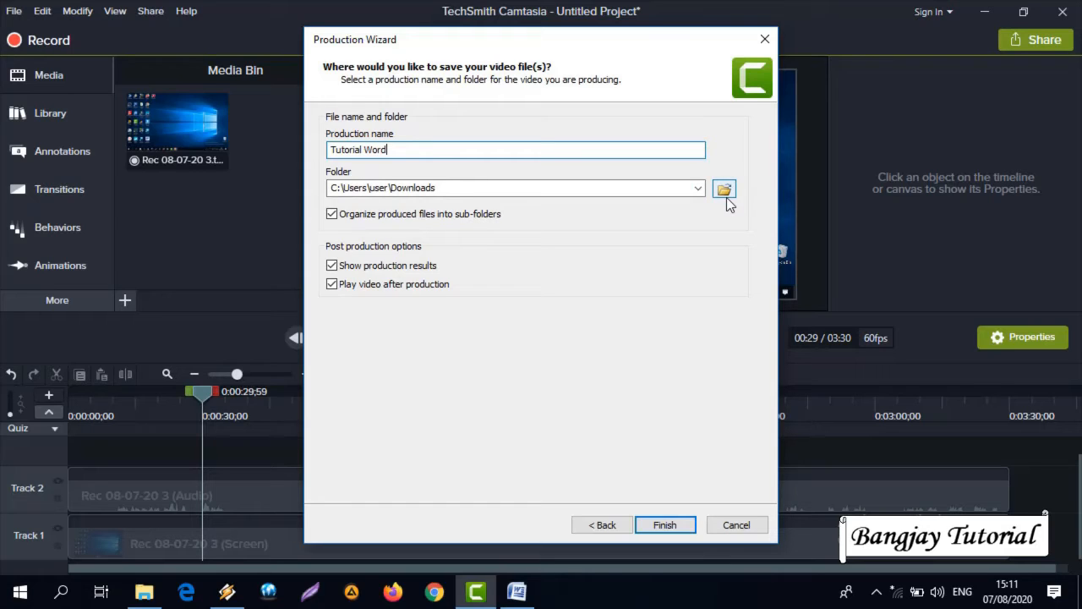
{"action": "left_click", "coordinate": [657, 524]}
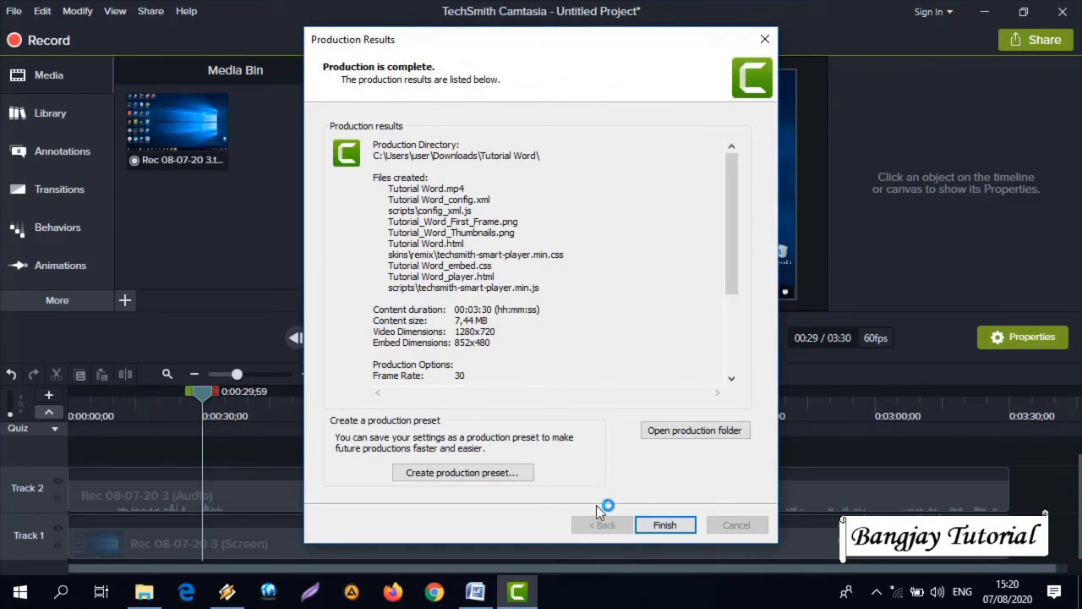
{"action": "left_click", "coordinate": [664, 525]}
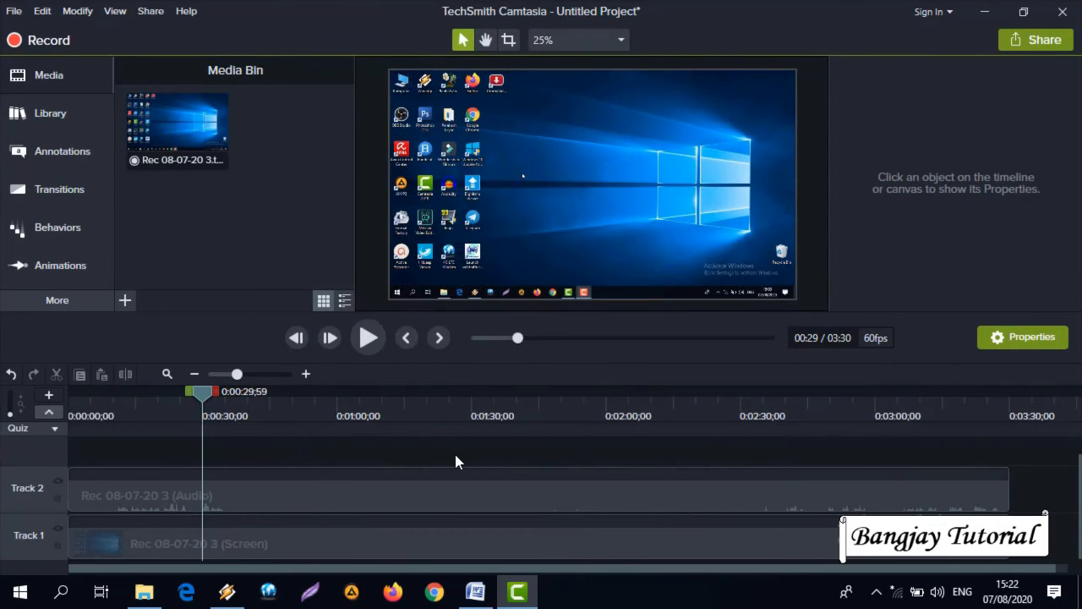
Switch to File Explorer, open the Tutorial Word folder in Downloads and play the Tutorial Word MP4 video
{"action": "left_click", "coordinate": [144, 594]}
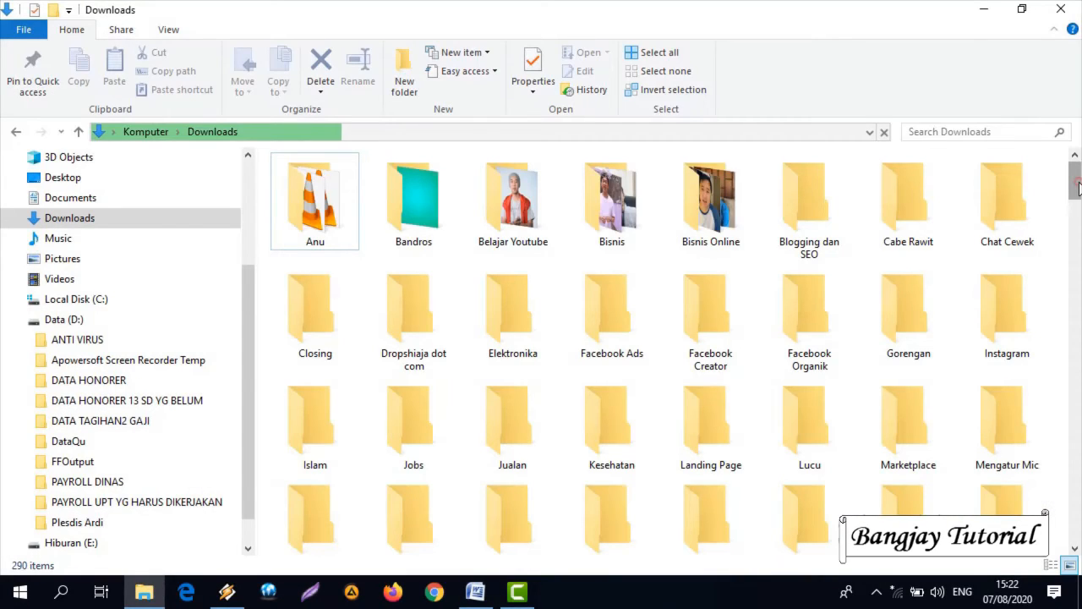
{"action": "scroll", "coordinate": [1066, 194], "scroll_direction": "down", "scroll_amount": 3}
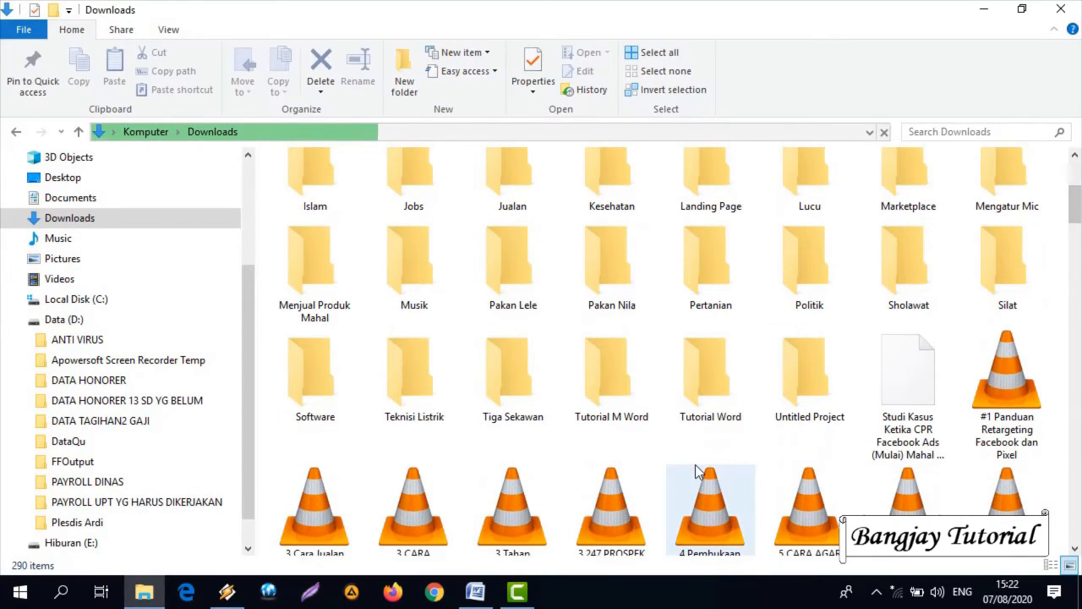
{"action": "left_click", "coordinate": [706, 379]}
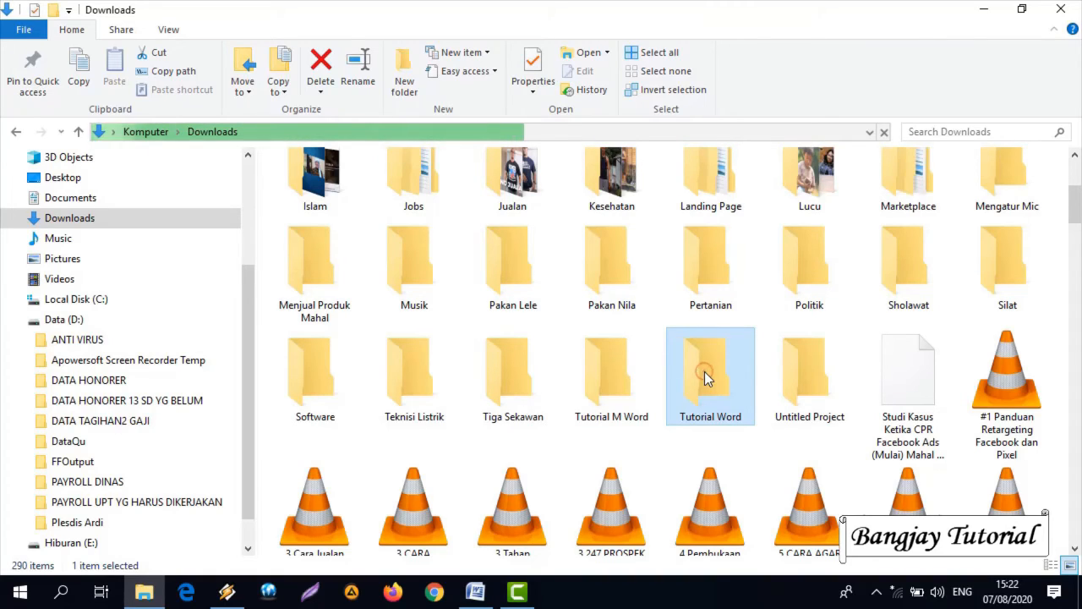
{"action": "double_click", "coordinate": [704, 372]}
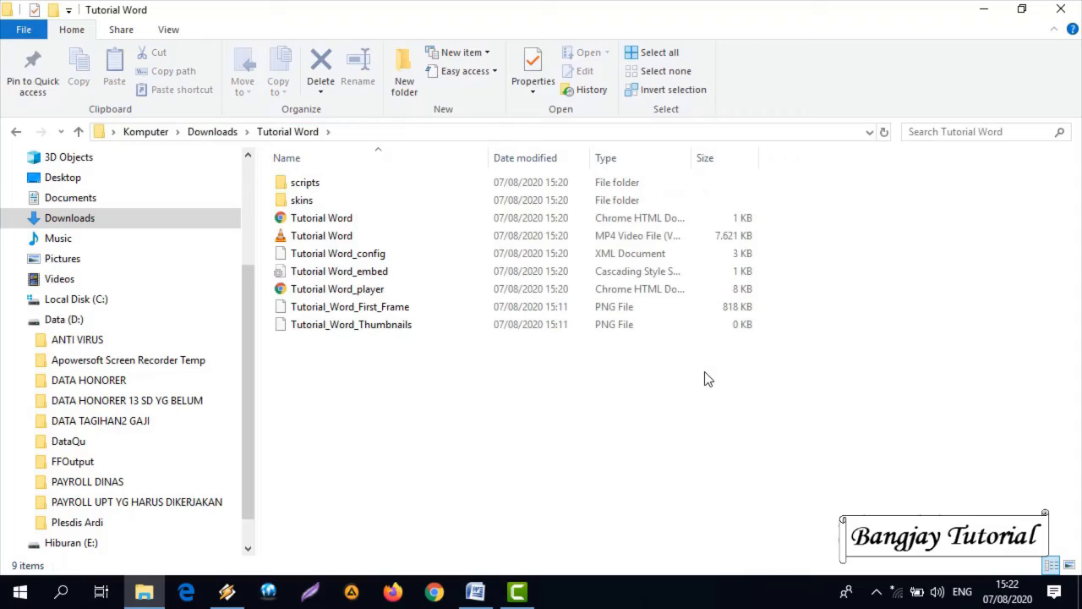
{"action": "left_click", "coordinate": [332, 239]}
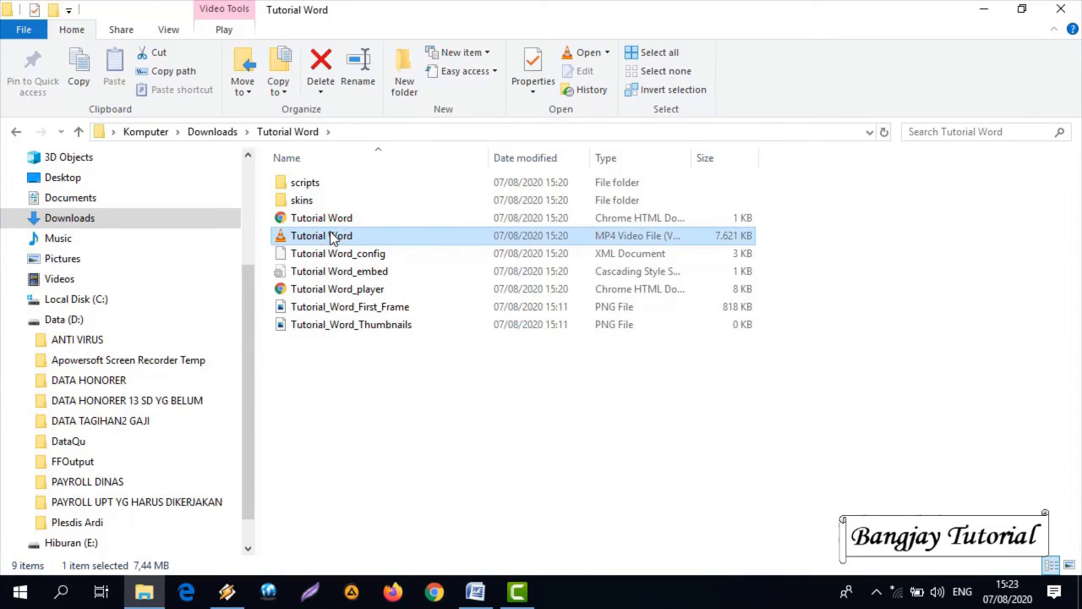
{"action": "double_click", "coordinate": [332, 240]}
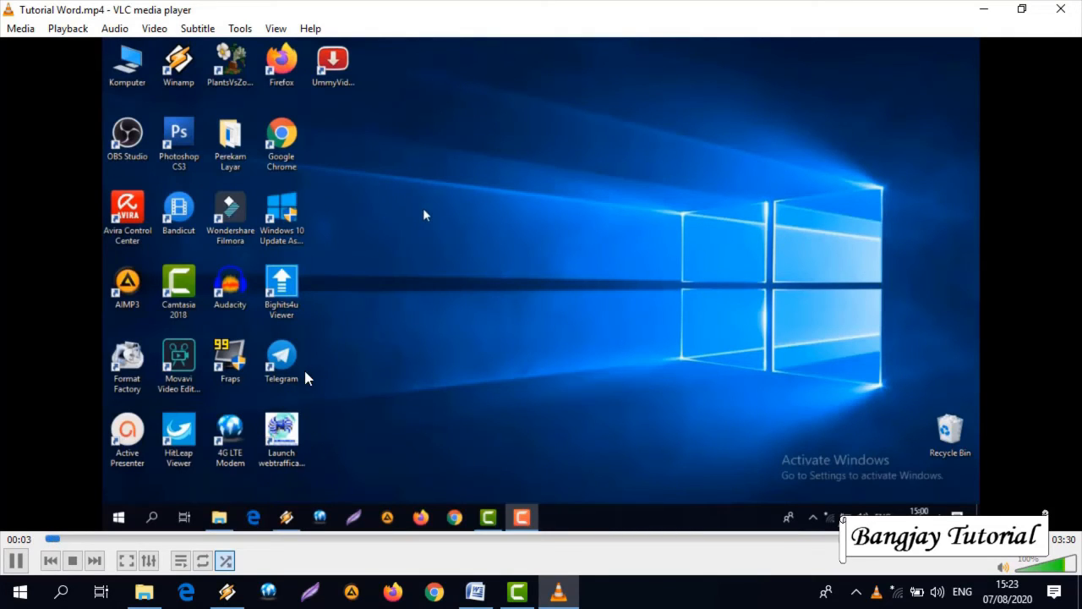
Skim the produced video by skipping to about 1:01, 2:08 and 3:02, and pause playback
{"action": "left_click", "coordinate": [332, 542]}
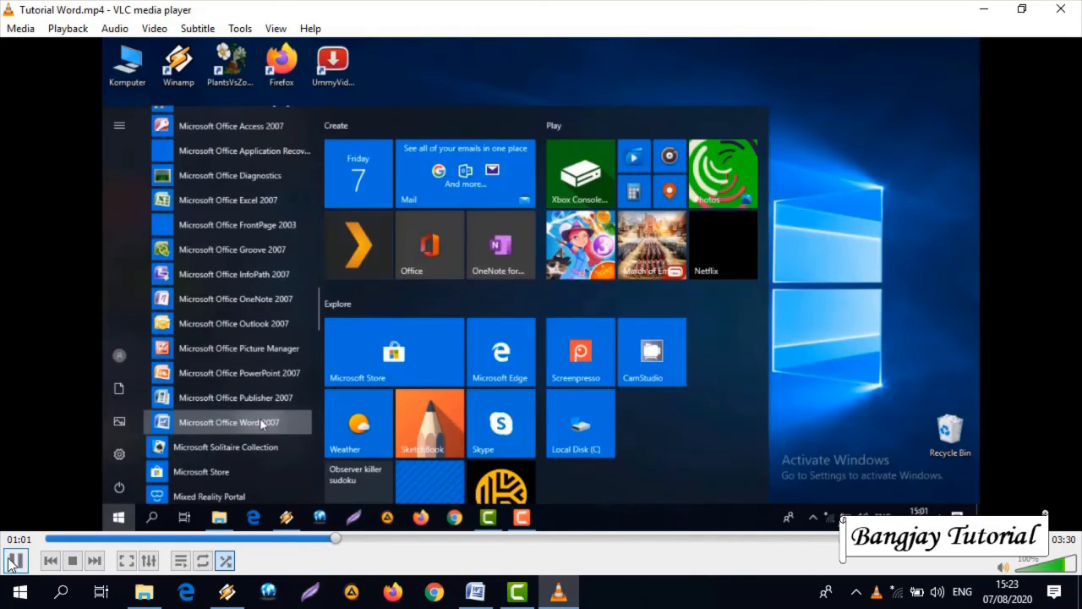
{"action": "left_click", "coordinate": [645, 539]}
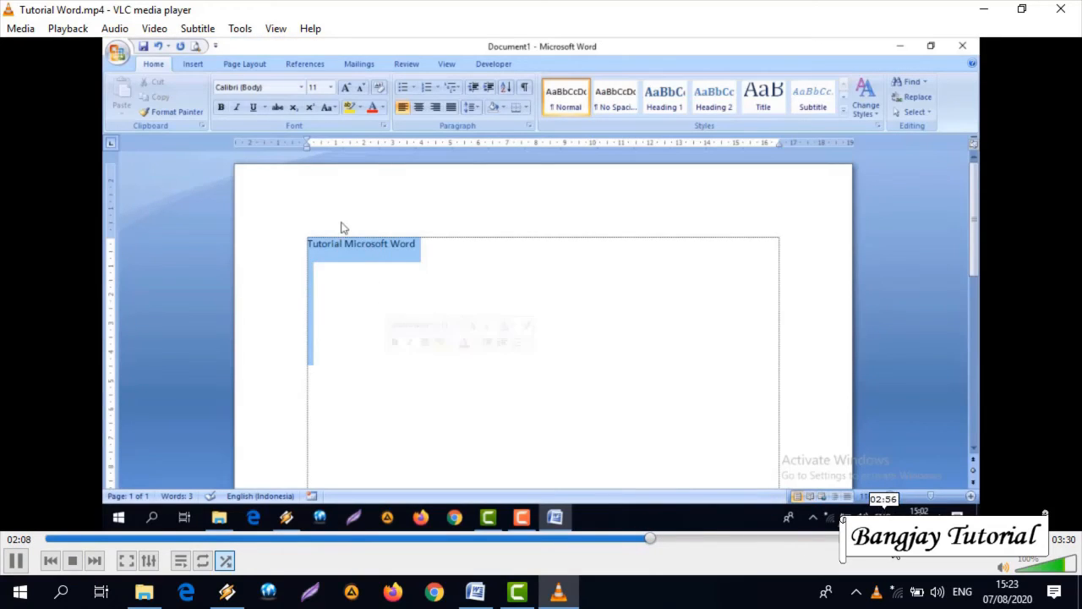
{"action": "left_click", "coordinate": [909, 539]}
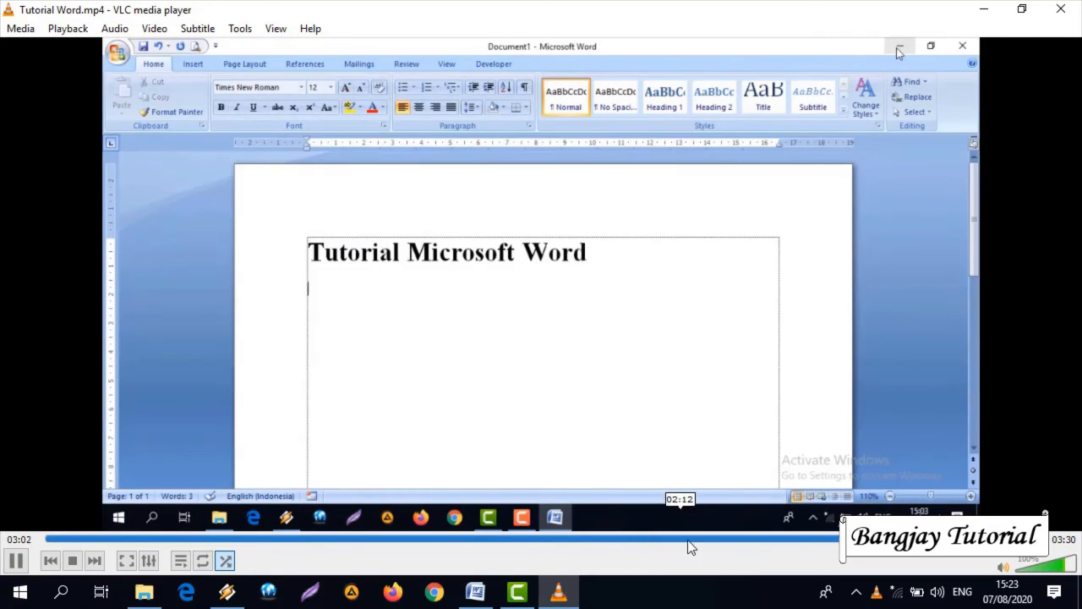
{"action": "left_click", "coordinate": [15, 561]}
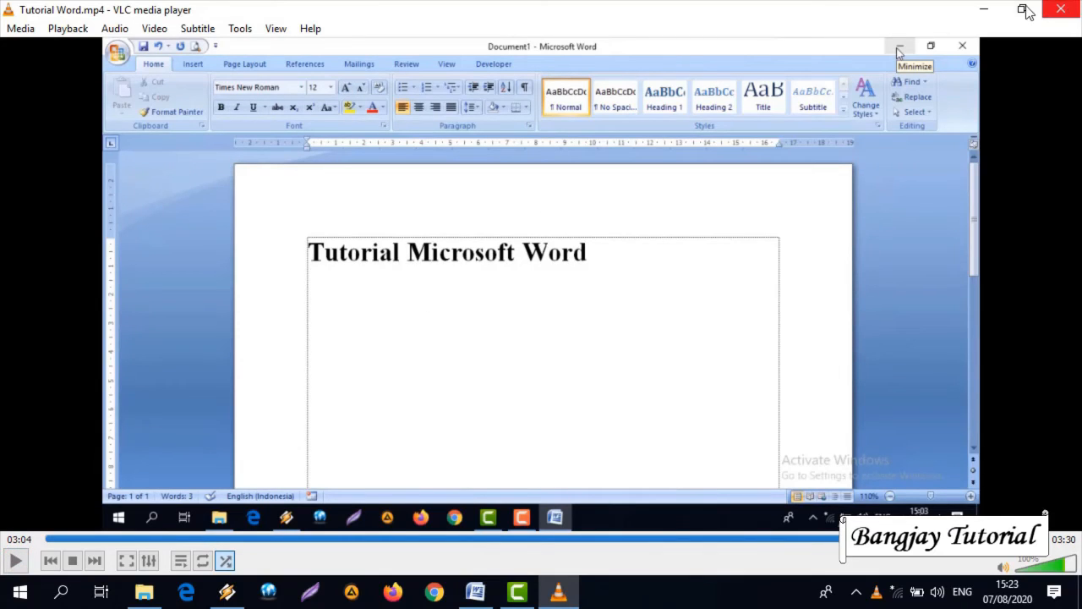
Close the VLC video player and minimize the File Explorer and Camtasia windows to return to the desktop
{"action": "left_click", "coordinate": [1060, 9]}
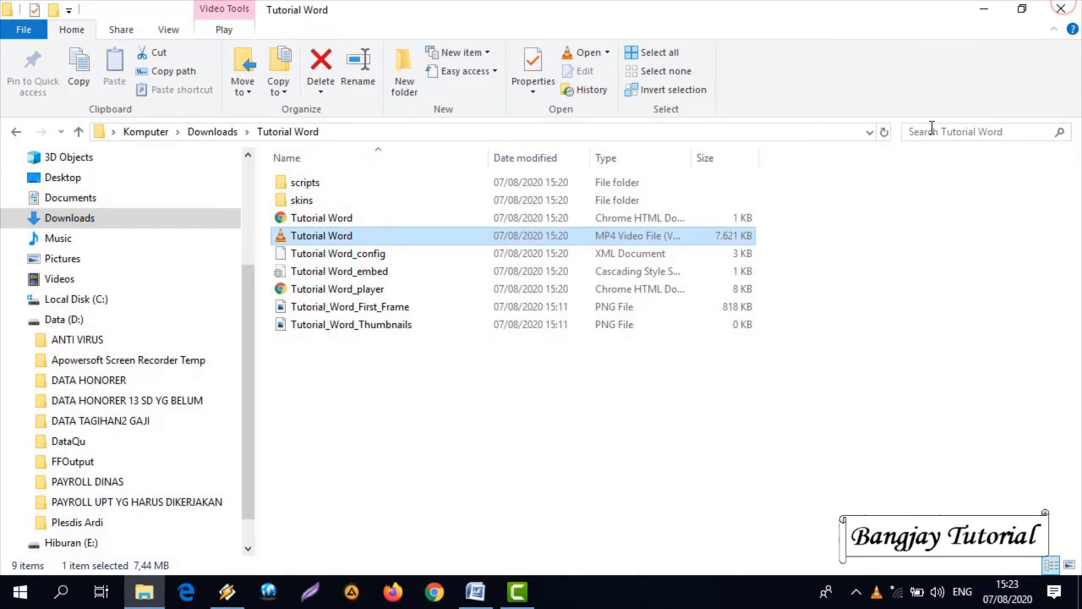
{"action": "left_click", "coordinate": [984, 10]}
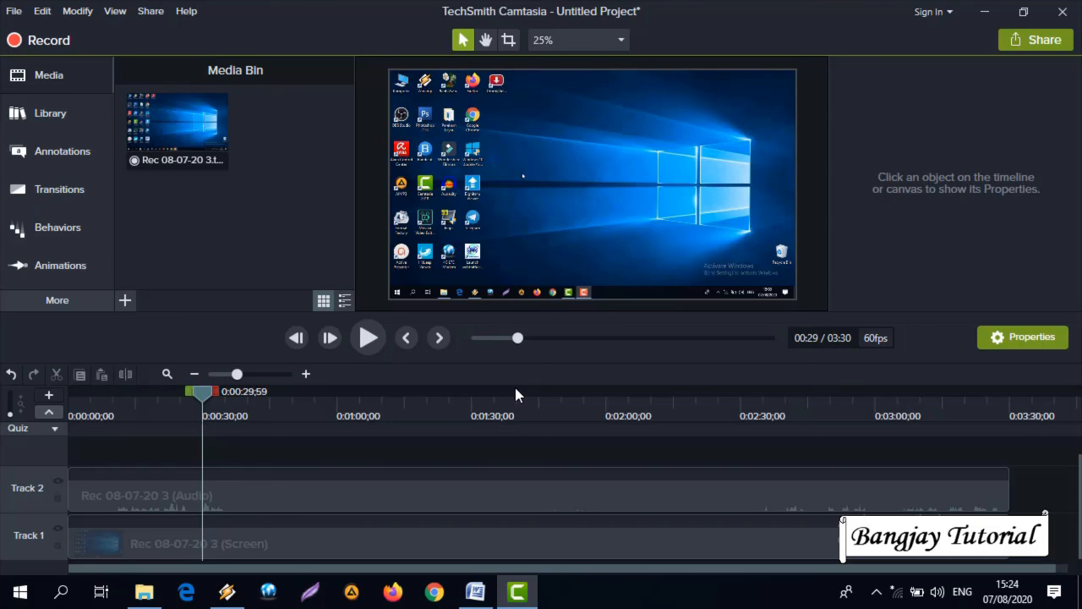
{"action": "left_click", "coordinate": [985, 12]}
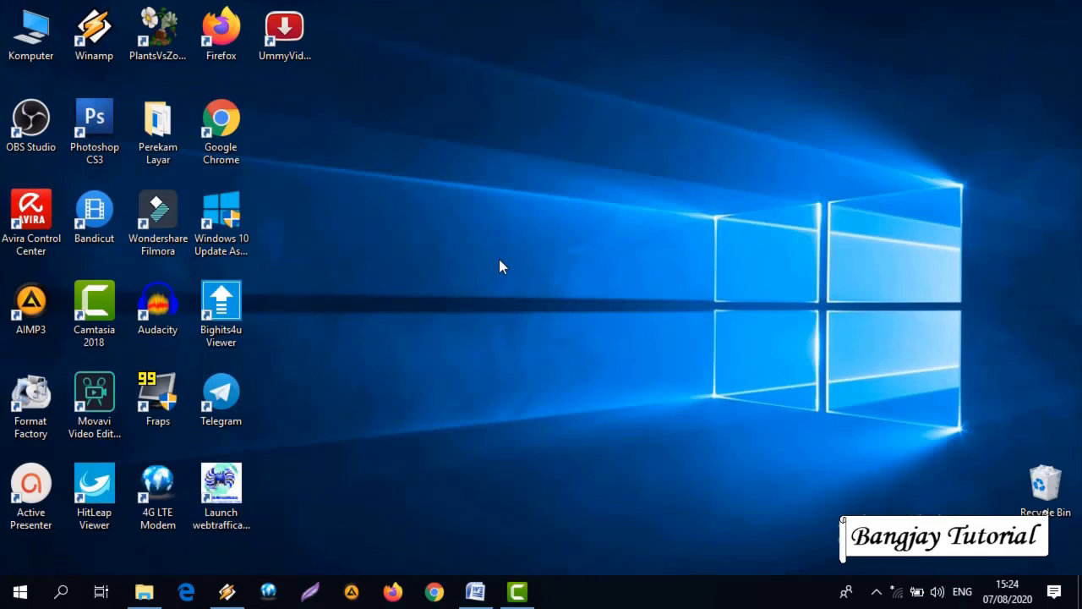